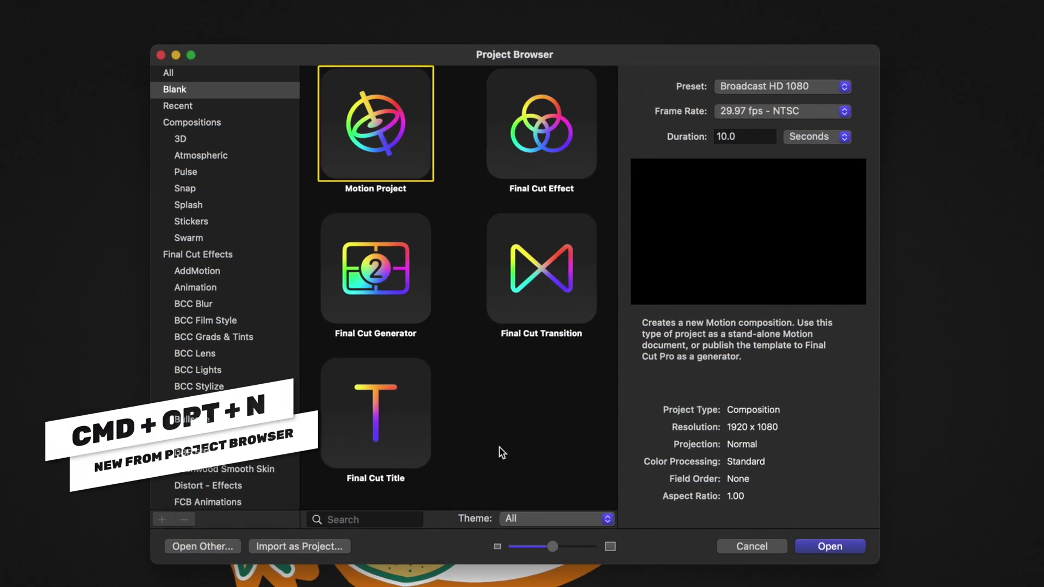
Step: Create a new blank Final Cut Effect project from the Project Browser
{"action": "left_click", "coordinate": [519, 164]}
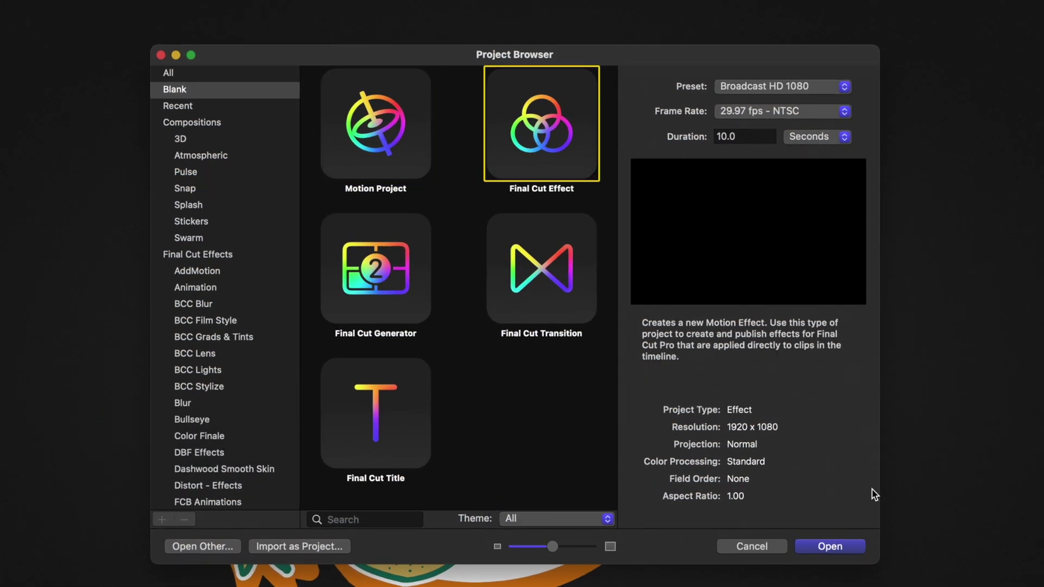
{"action": "left_click", "coordinate": [830, 547]}
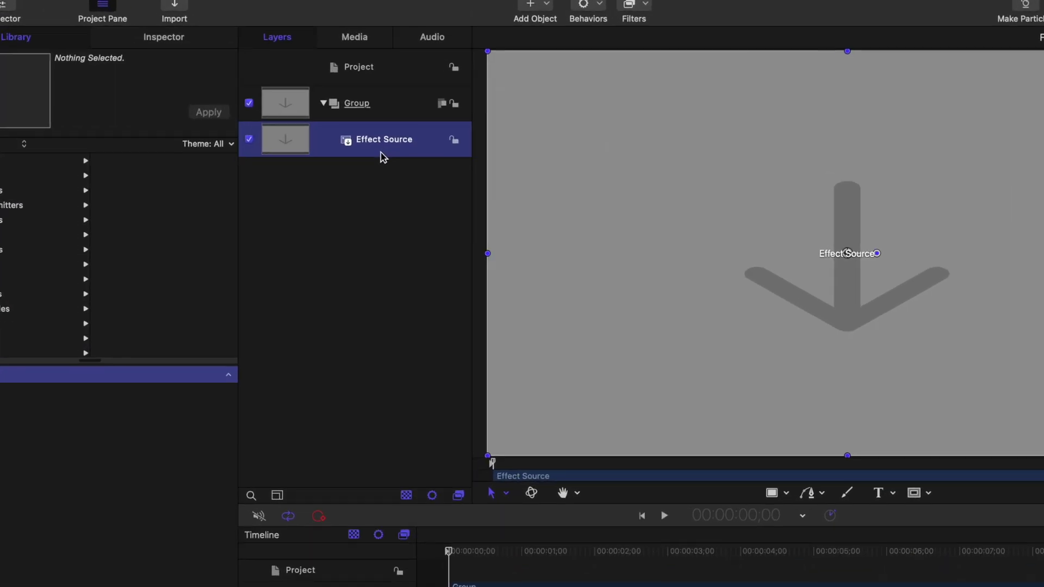
Step: Clone the Effect Source layer and rename the clone 'Edge Source'
{"action": "right_click", "coordinate": [393, 161]}
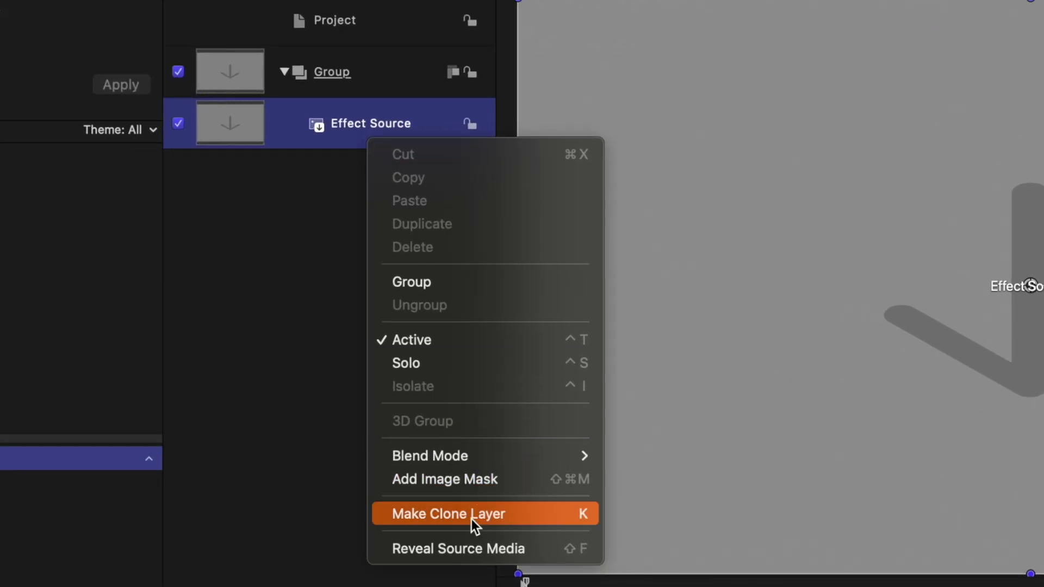
{"action": "left_click", "coordinate": [449, 514]}
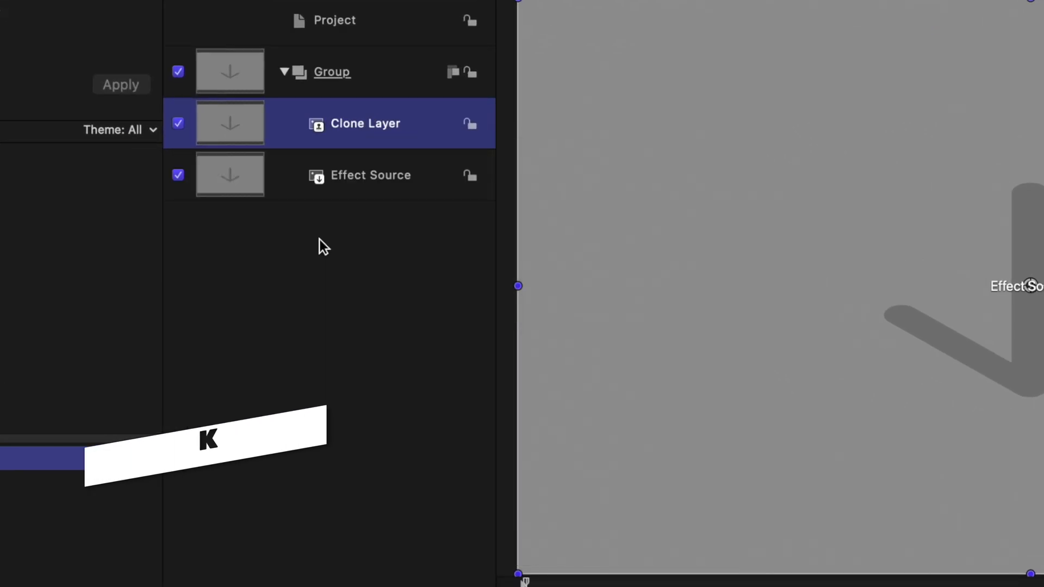
{"action": "left_click", "coordinate": [377, 131]}
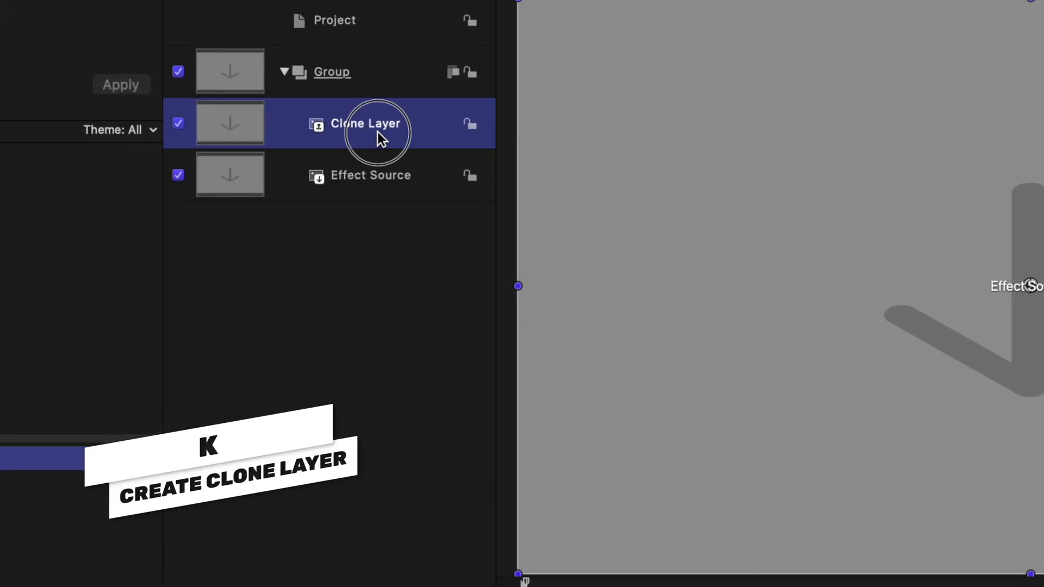
{"action": "double_click", "coordinate": [377, 131]}
{"action": "triple_click", "coordinate": [377, 128]}
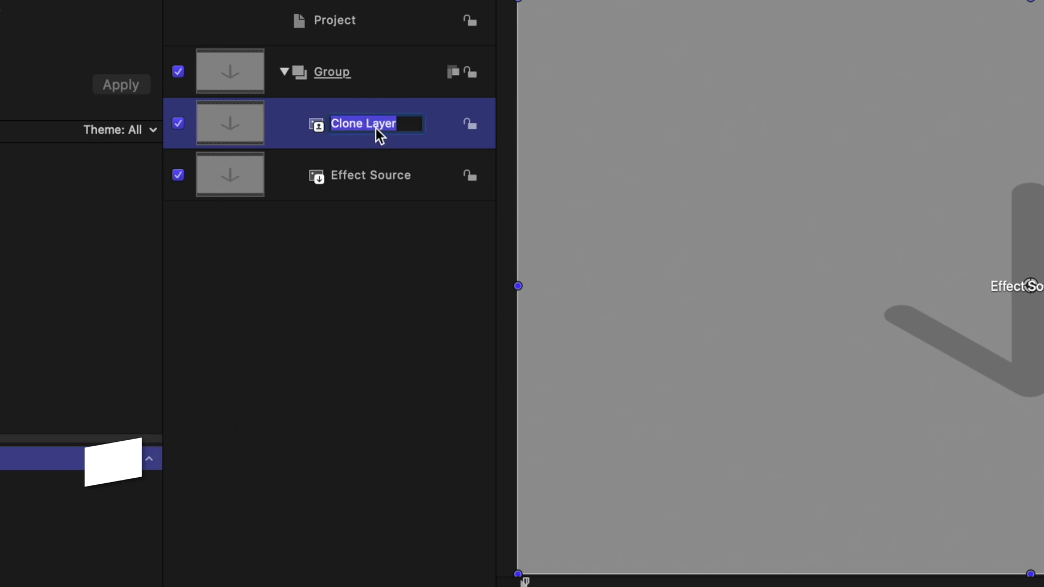
Step: Mask the Effect Source layer with a Circle Mask drawn around the arrow
{"action": "left_click", "coordinate": [370, 179]}
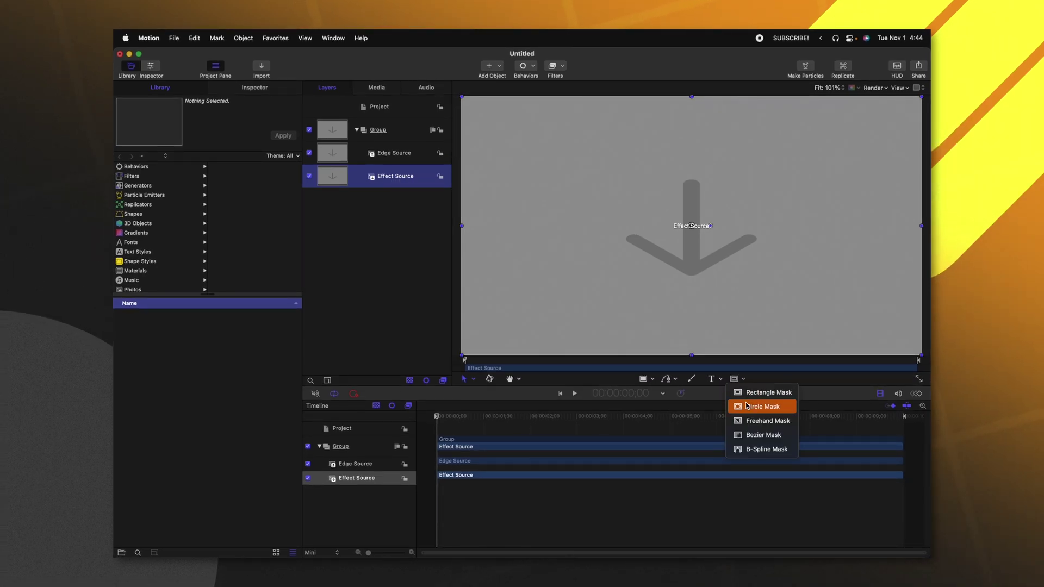
{"action": "left_click", "coordinate": [762, 407]}
{"action": "left_click_drag", "start_coordinate": [606, 150], "coordinate": [735, 277]}
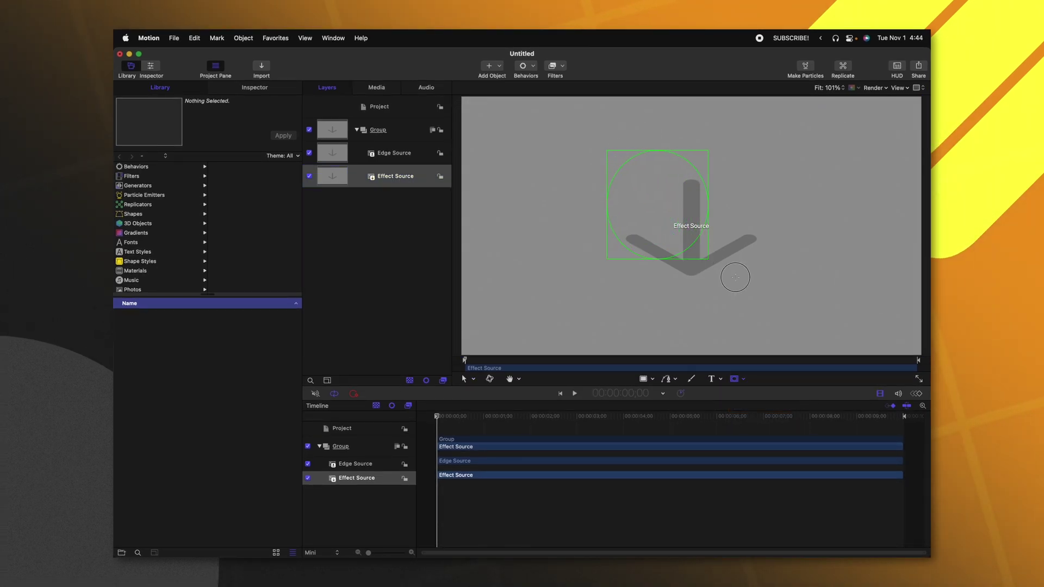
{"action": "left_click_drag", "start_coordinate": [776, 308], "coordinate": [779, 310]}
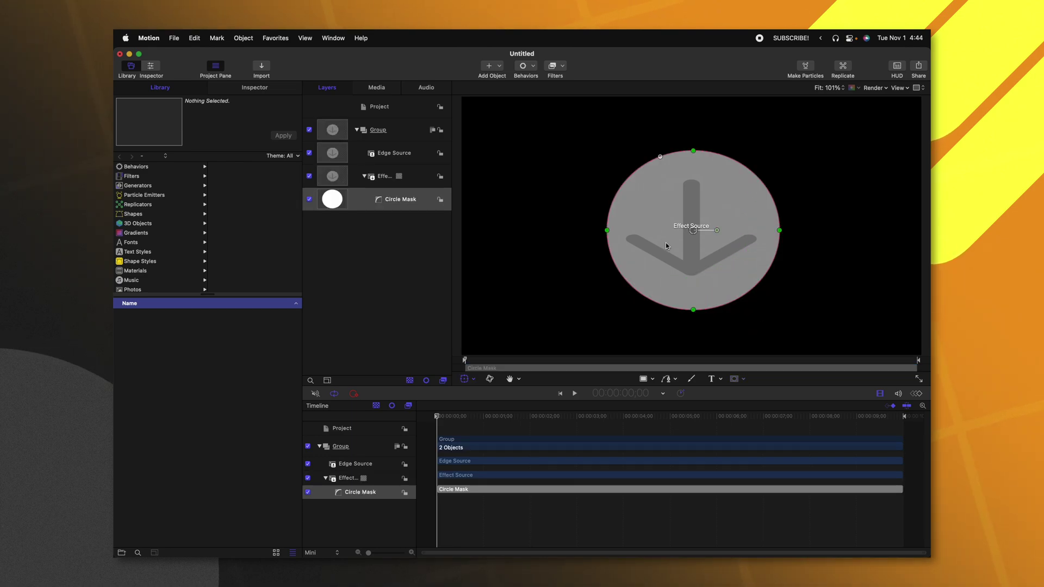
{"action": "left_click", "coordinate": [380, 155]}
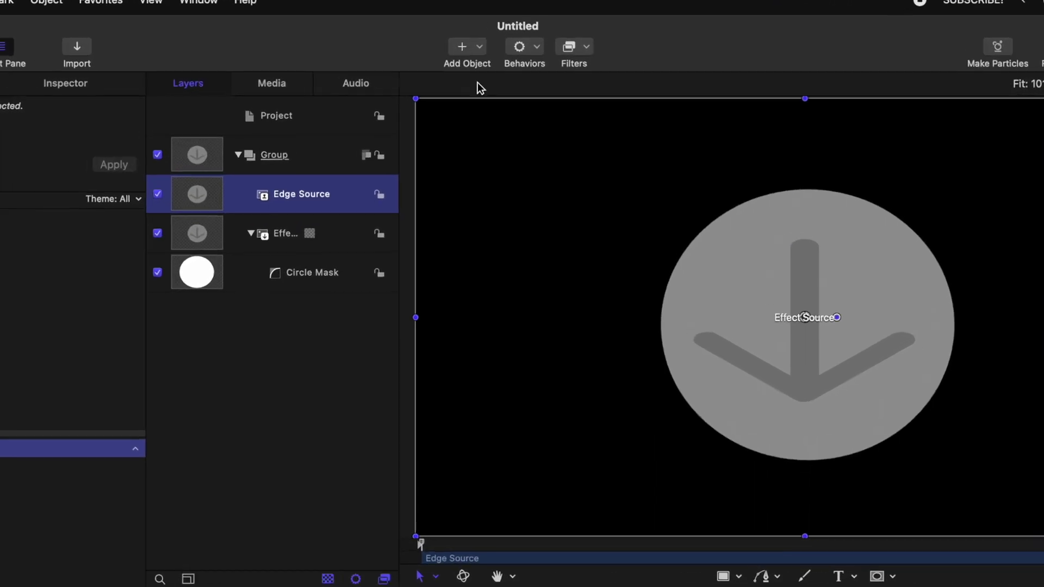
Step: Add a Border > Stroke filter to the Edge Source layer
{"action": "left_click", "coordinate": [569, 45]}
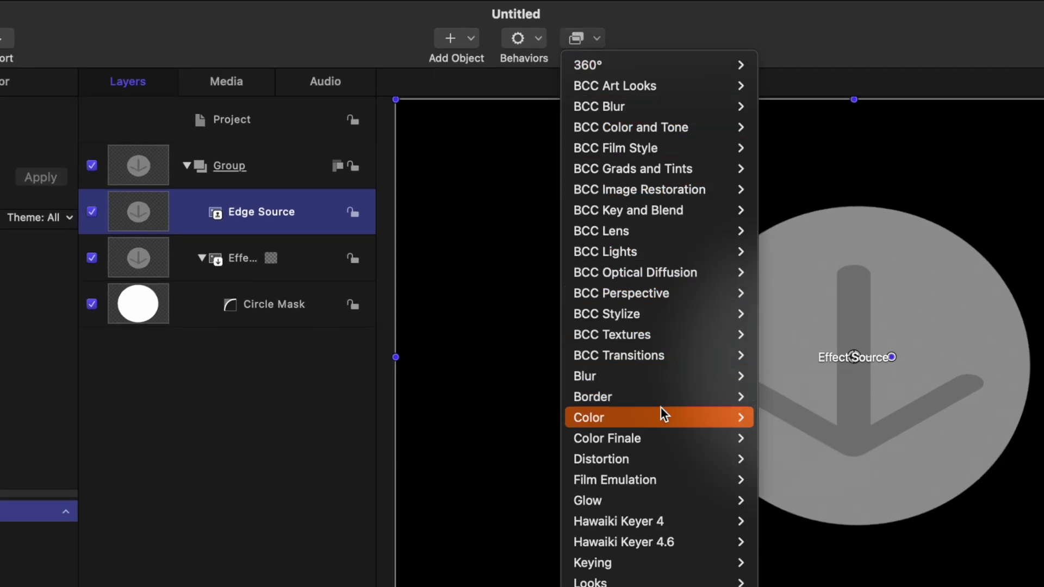
{"action": "mouse_move", "coordinate": [661, 402]}
{"action": "left_click", "coordinate": [817, 435]}
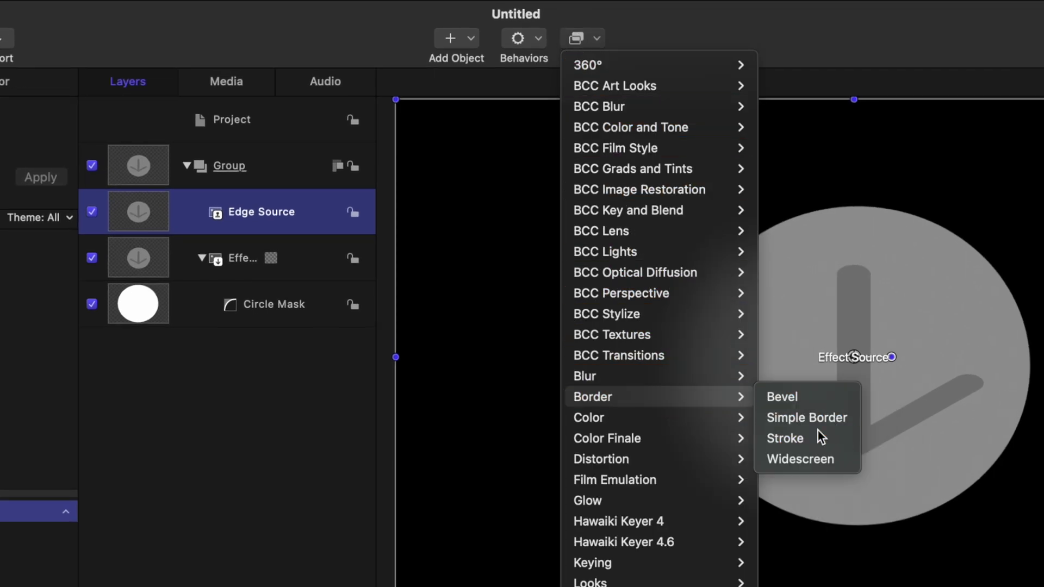
{"action": "left_click", "coordinate": [129, 77]}
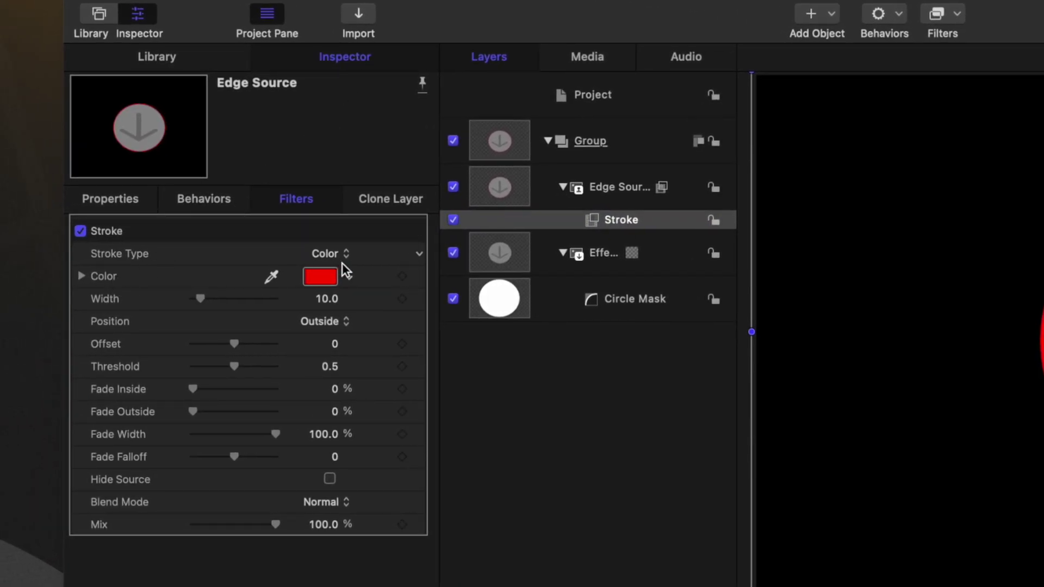
Step: Make the stroke white with Hide Source on, and turn off Effect Source
{"action": "left_click", "coordinate": [326, 282]}
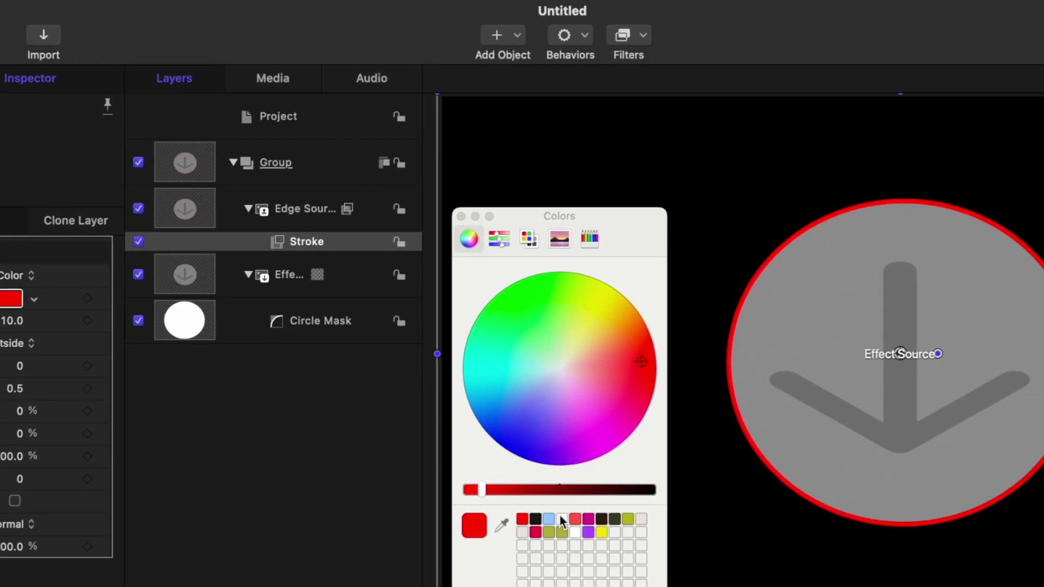
{"action": "left_click", "coordinate": [562, 520]}
{"action": "left_click", "coordinate": [415, 220]}
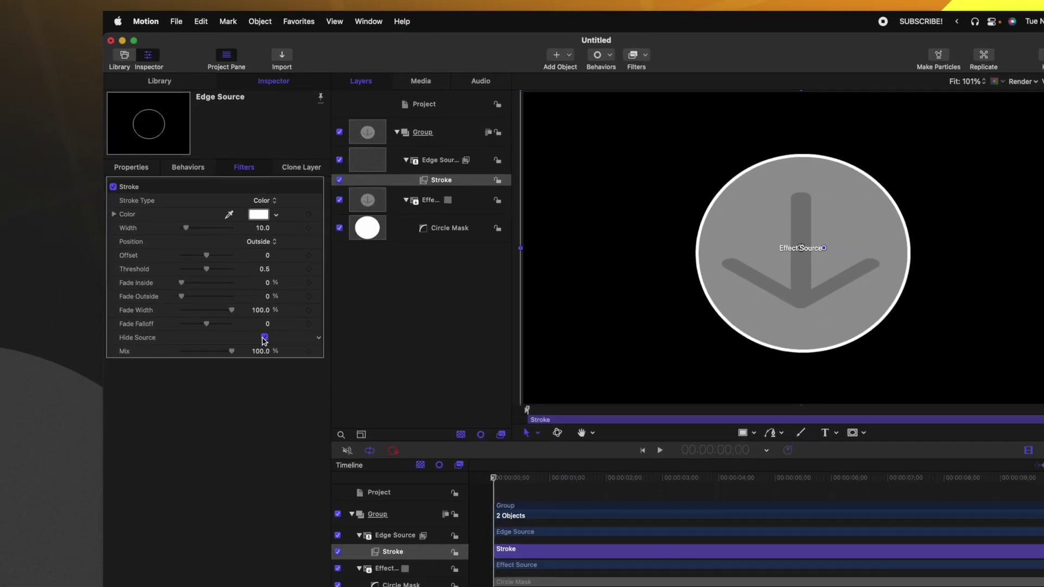
{"action": "left_click", "coordinate": [330, 478]}
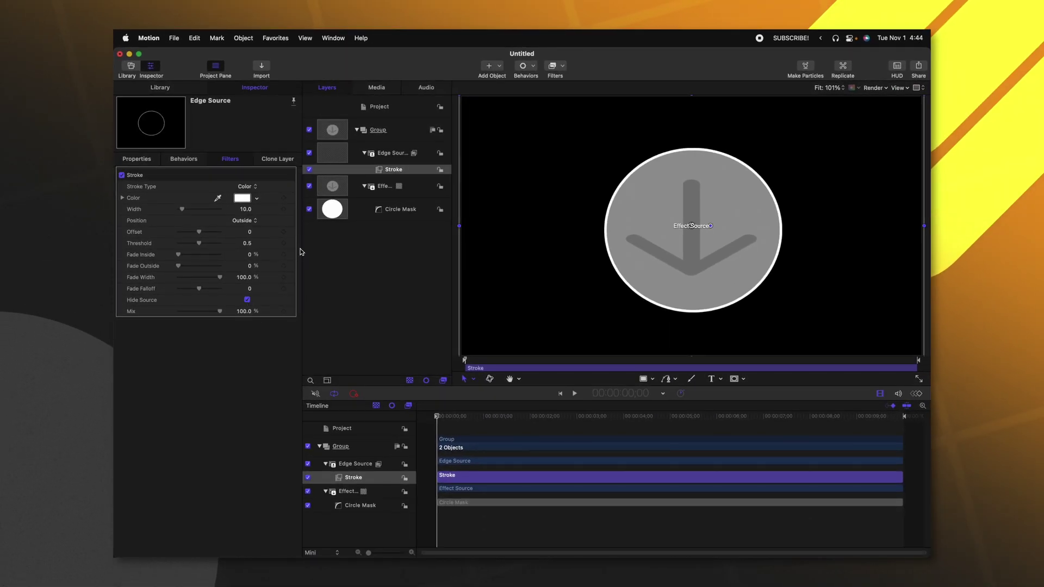
{"action": "left_click", "coordinate": [309, 186]}
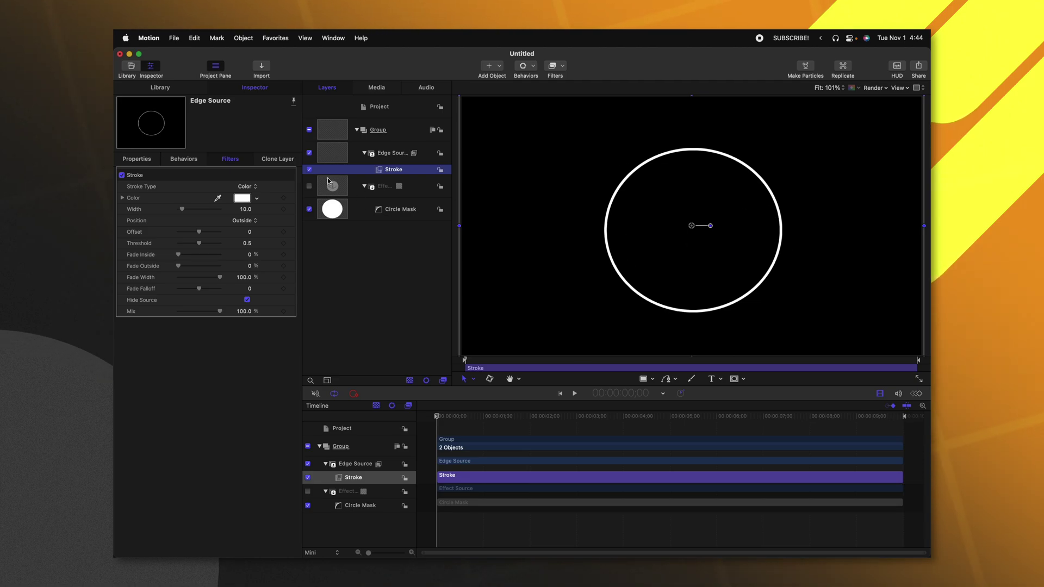
Step: Add a Gaussian Blur with Amount 96 to the Edge Source layer
{"action": "left_click", "coordinate": [389, 158]}
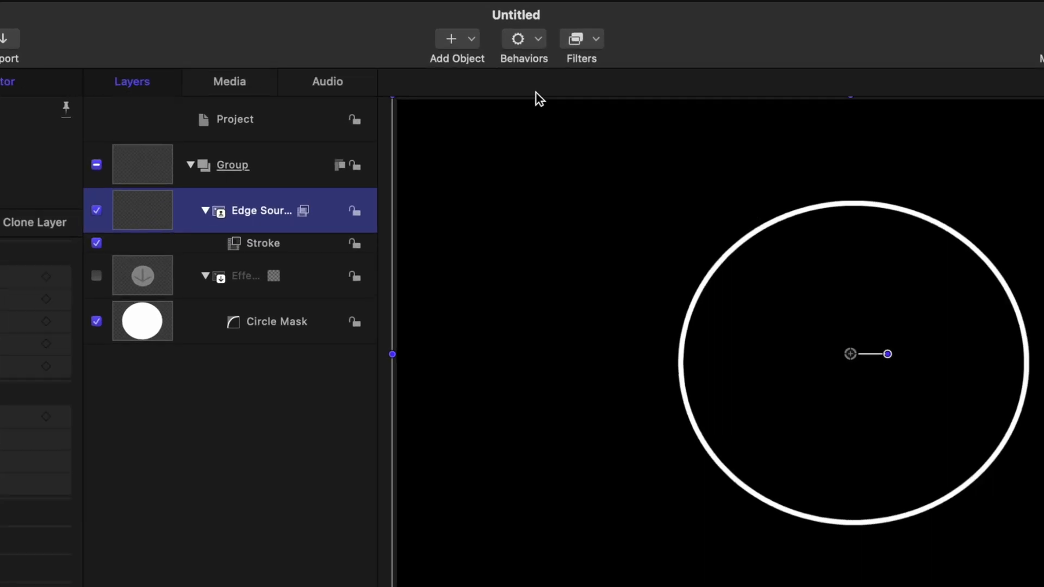
{"action": "left_click", "coordinate": [567, 51]}
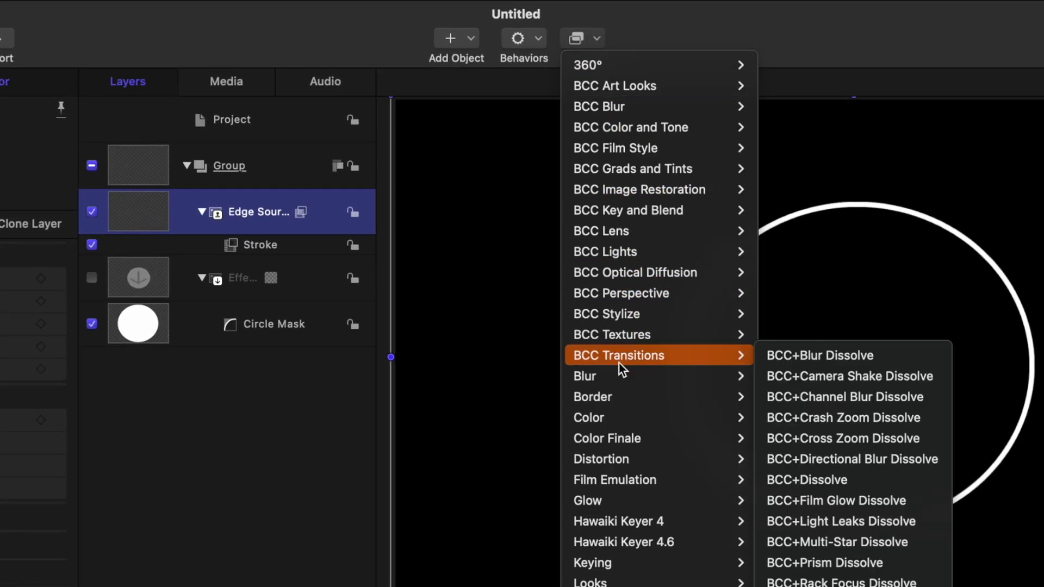
{"action": "mouse_move", "coordinate": [725, 372]}
{"action": "left_click", "coordinate": [821, 480]}
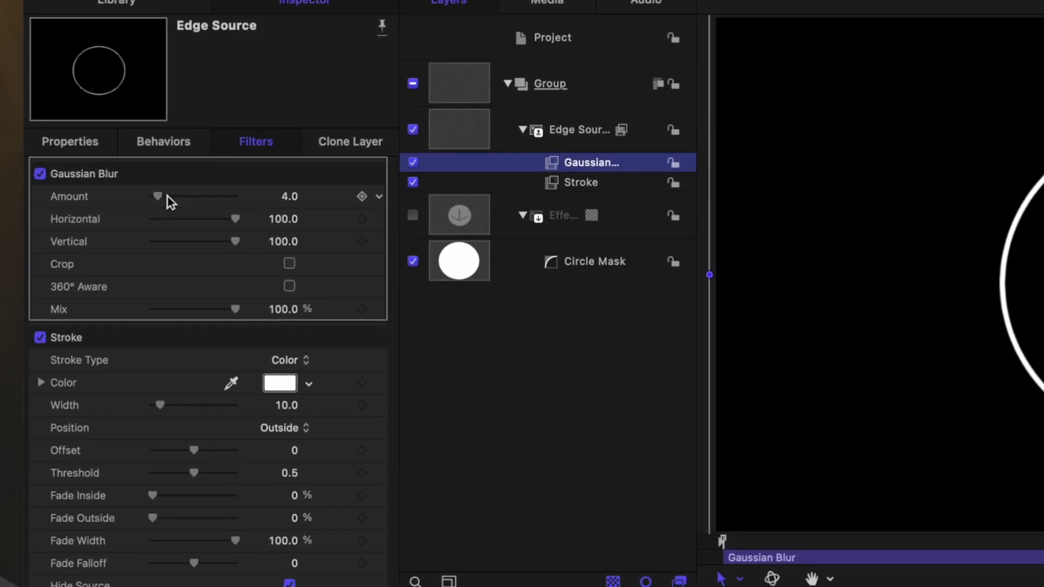
{"action": "left_click_drag", "start_coordinate": [168, 196], "coordinate": [316, 207]}
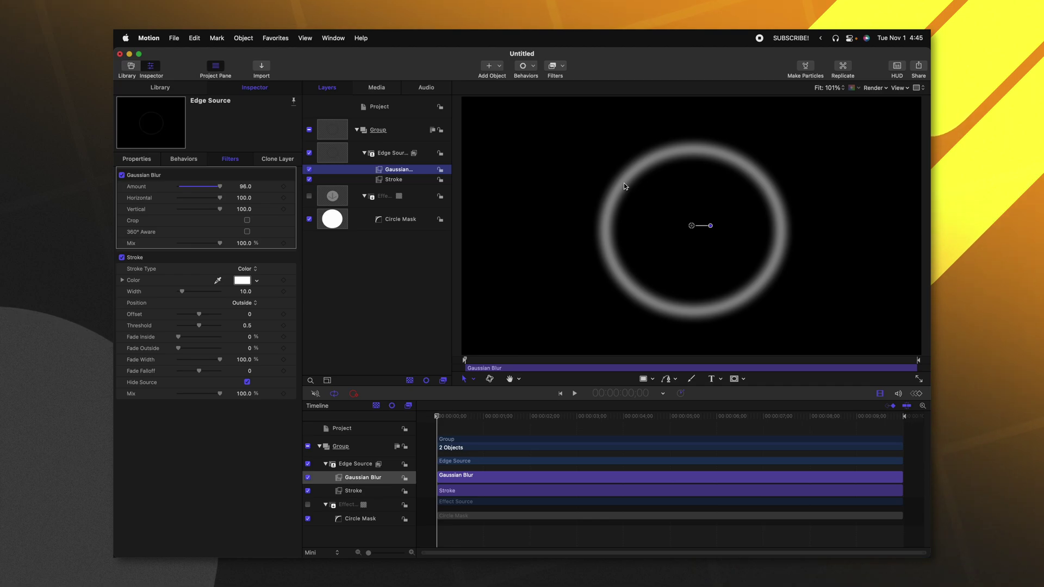
{"action": "left_click", "coordinate": [391, 155]}
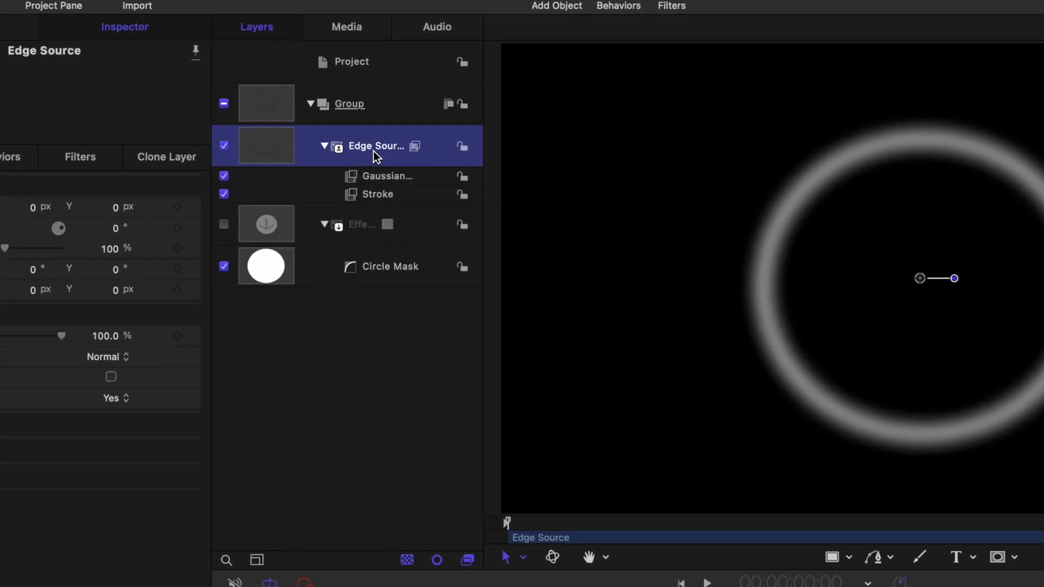
Step: Add an Image Mask to Edge Source sourced from Effect Source, and raise the blur to 388
{"action": "right_click", "coordinate": [373, 151]}
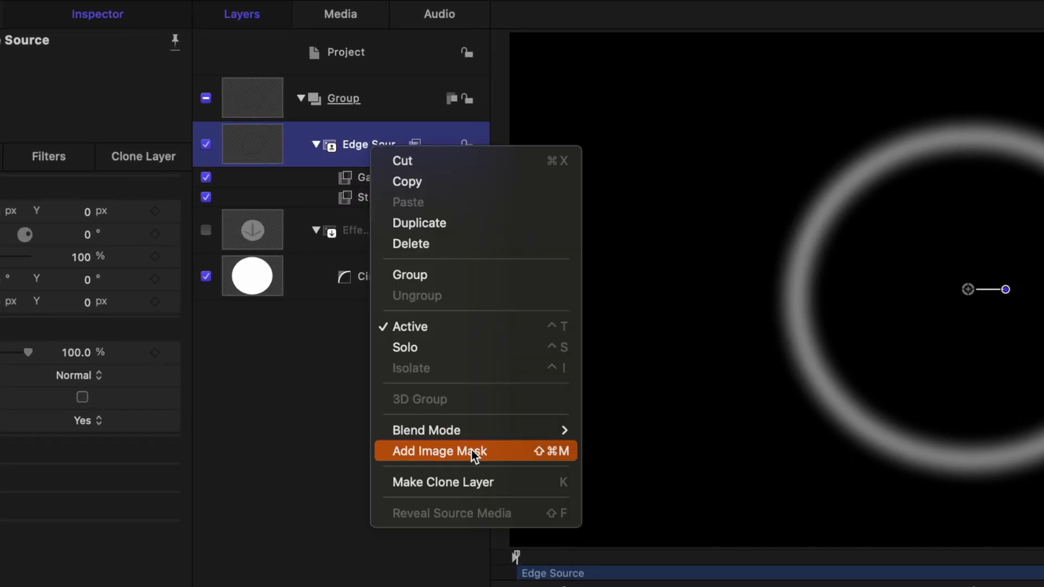
{"action": "left_click", "coordinate": [471, 449]}
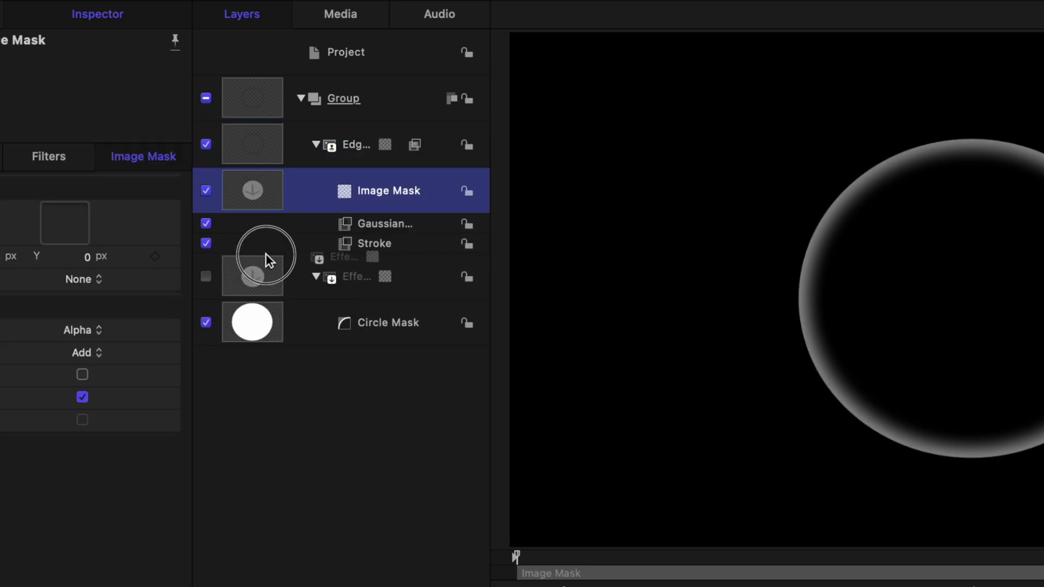
{"action": "left_click_drag", "start_coordinate": [261, 196], "coordinate": [270, 193]}
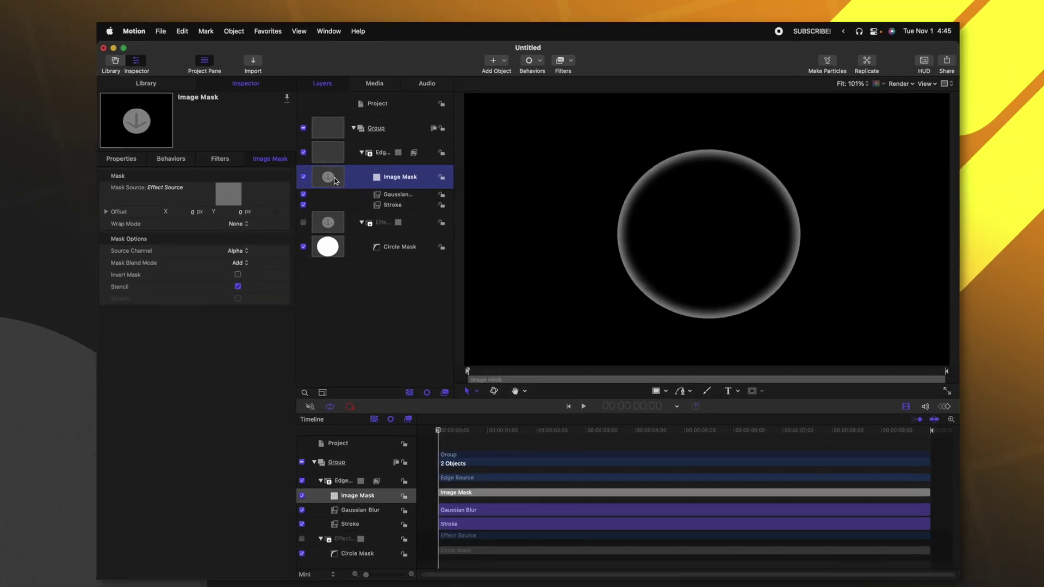
{"action": "left_click", "coordinate": [398, 192]}
{"action": "left_click_drag", "start_coordinate": [244, 186], "coordinate": [315, 186]}
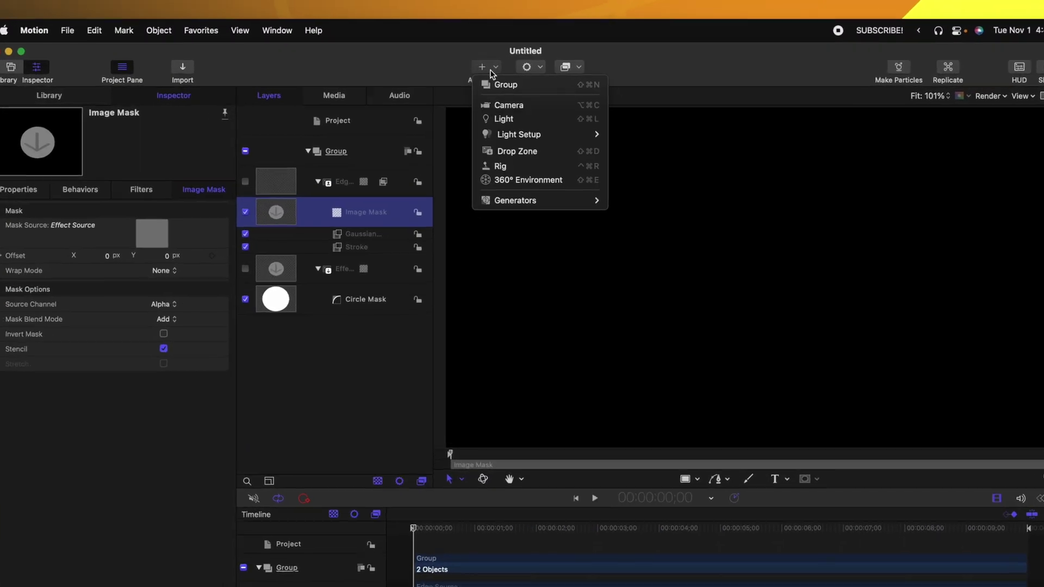
Step: Add a Drop Zone, move it to the top of the Group, and give it an Image Mask
{"action": "left_click", "coordinate": [517, 151]}
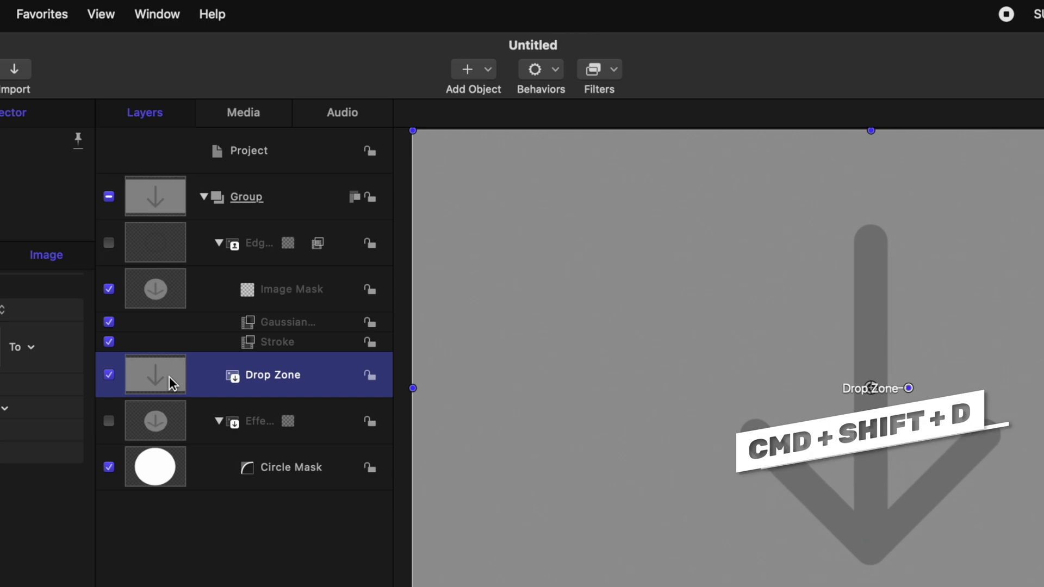
{"action": "key", "text": "super+shift+bracketright"}
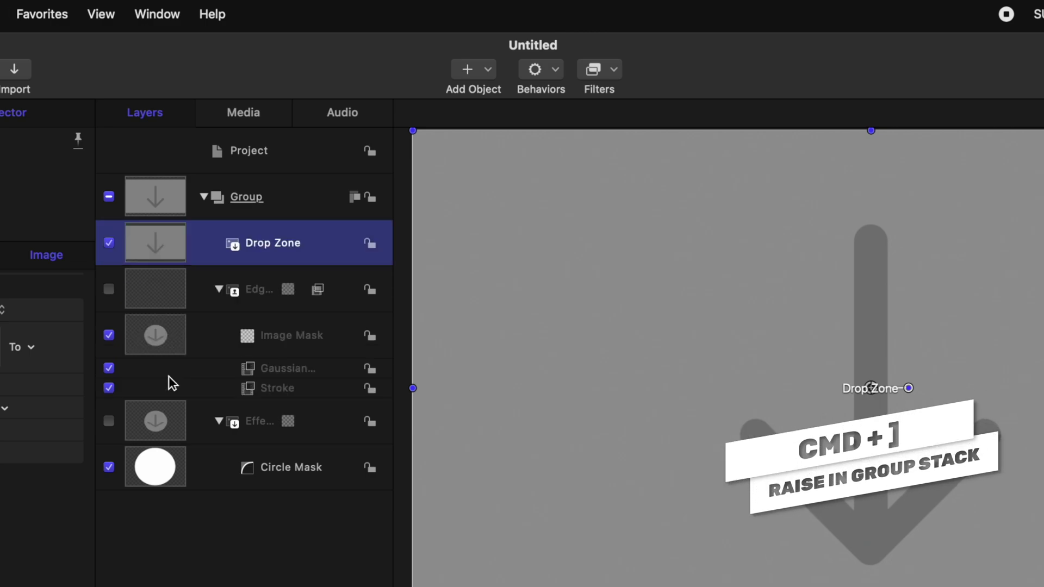
{"action": "right_click", "coordinate": [166, 249]}
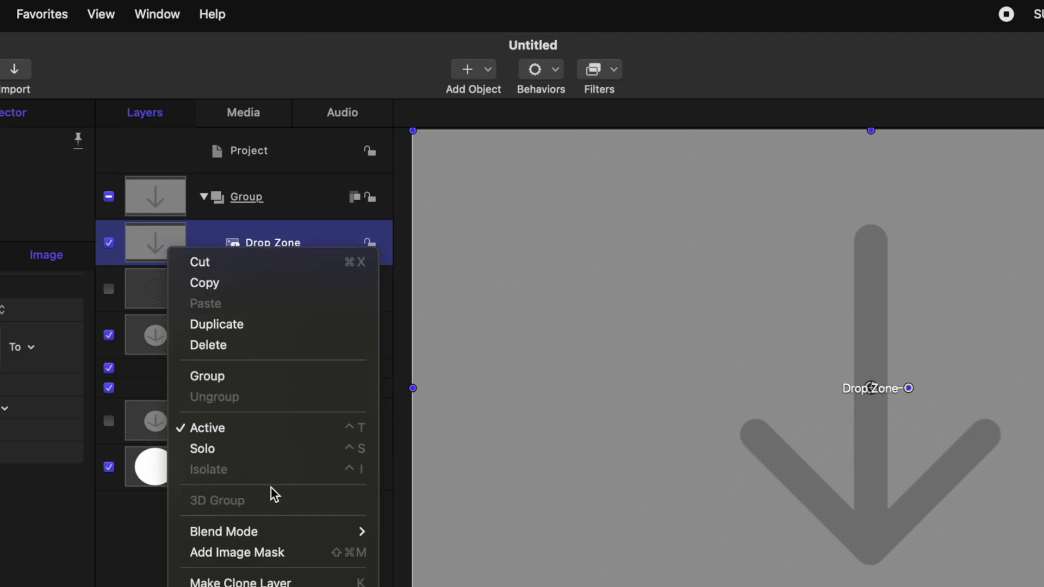
{"action": "left_click", "coordinate": [268, 553]}
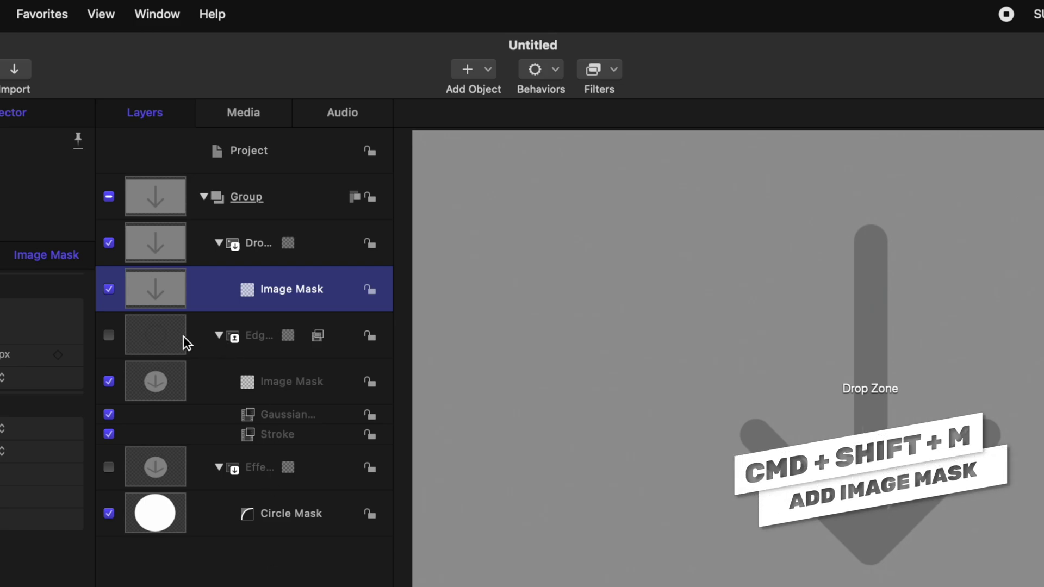
Step: Use Edge Source as the Drop Zone's mask source, reading its Luminance channel
{"action": "left_click", "coordinate": [256, 332]}
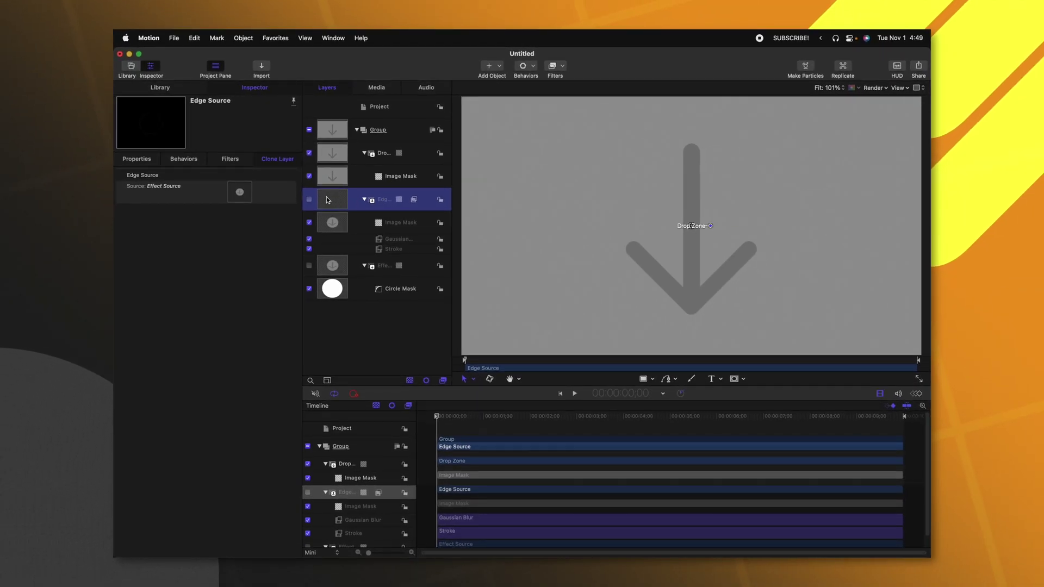
{"action": "left_click_drag", "start_coordinate": [335, 197], "coordinate": [341, 178]}
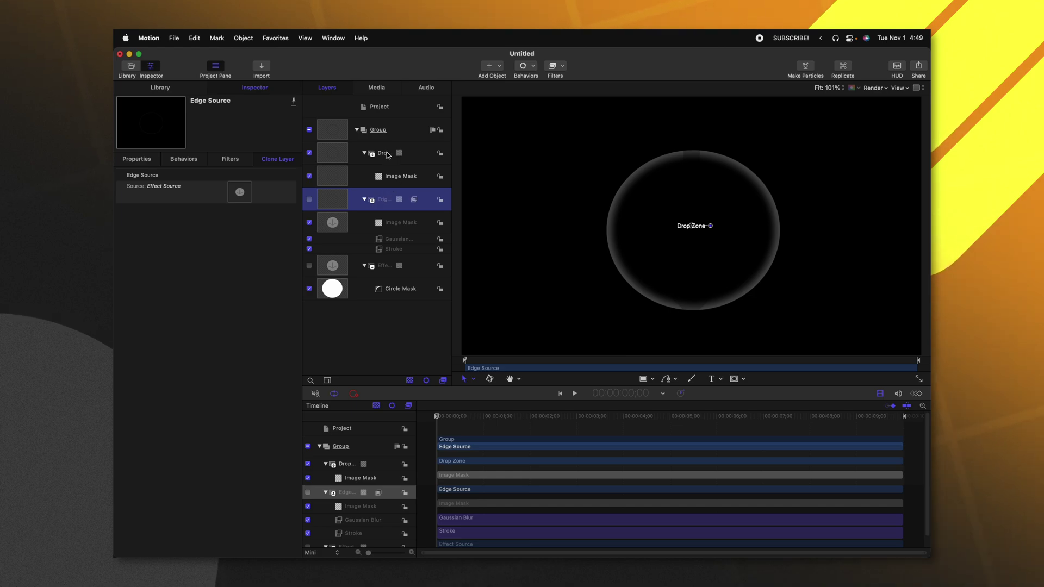
{"action": "left_click", "coordinate": [383, 176]}
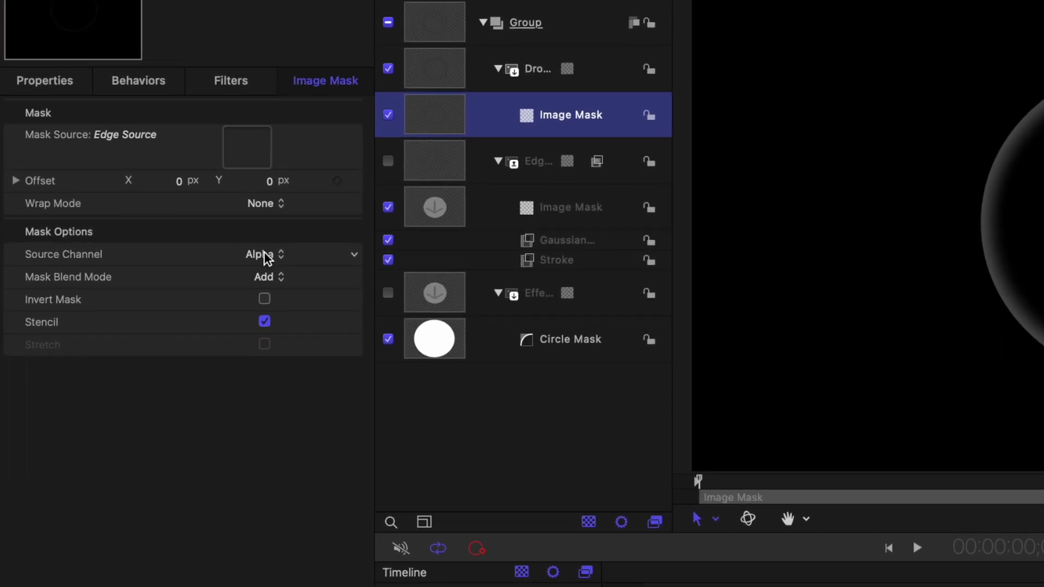
{"action": "left_click", "coordinate": [248, 248]}
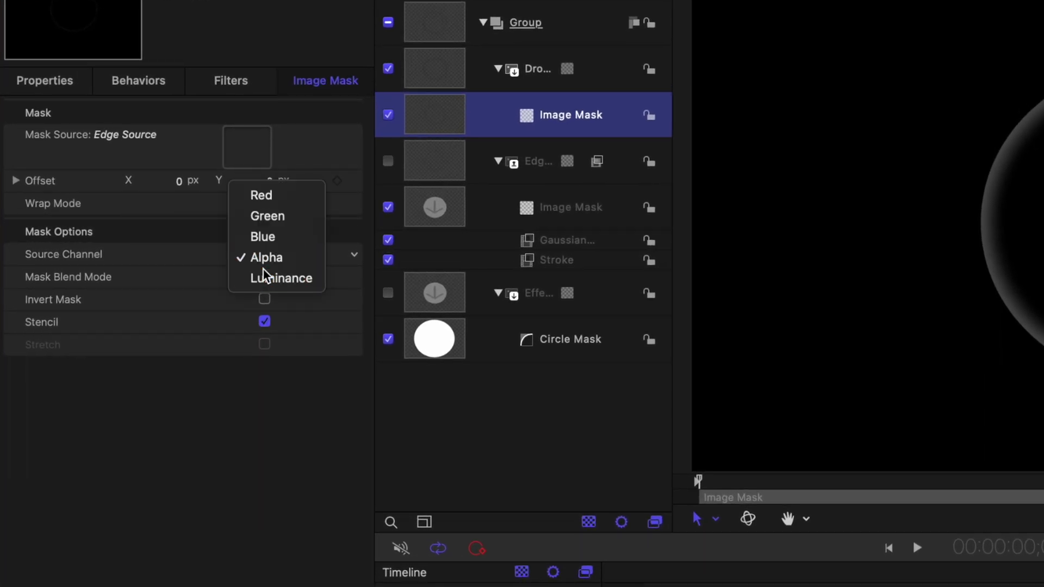
{"action": "left_click", "coordinate": [448, 180]}
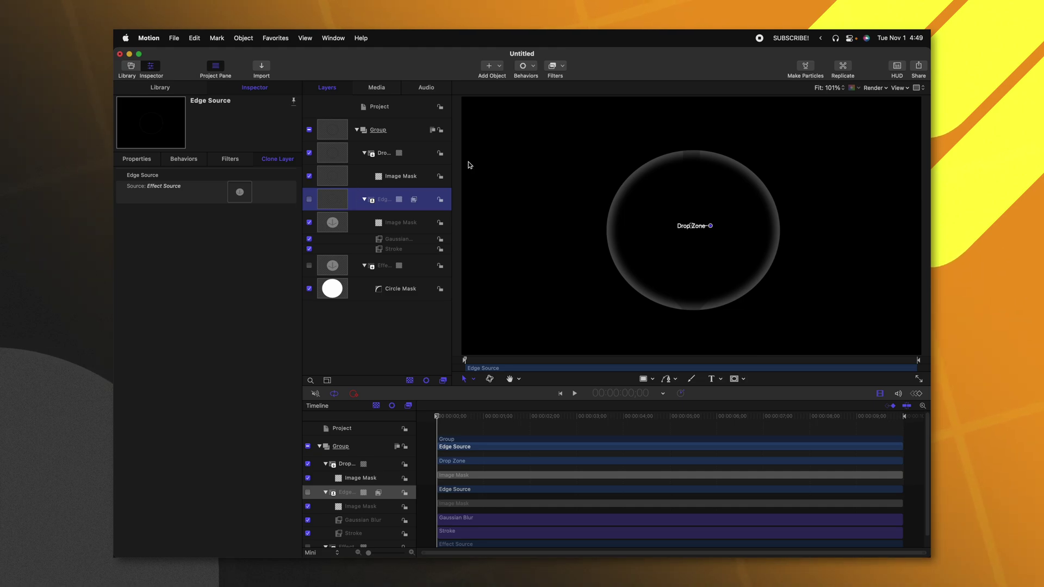
Step: Add a Color > Brightness filter to Edge Source and enter 28.3 in its field
{"action": "left_click", "coordinate": [564, 66]}
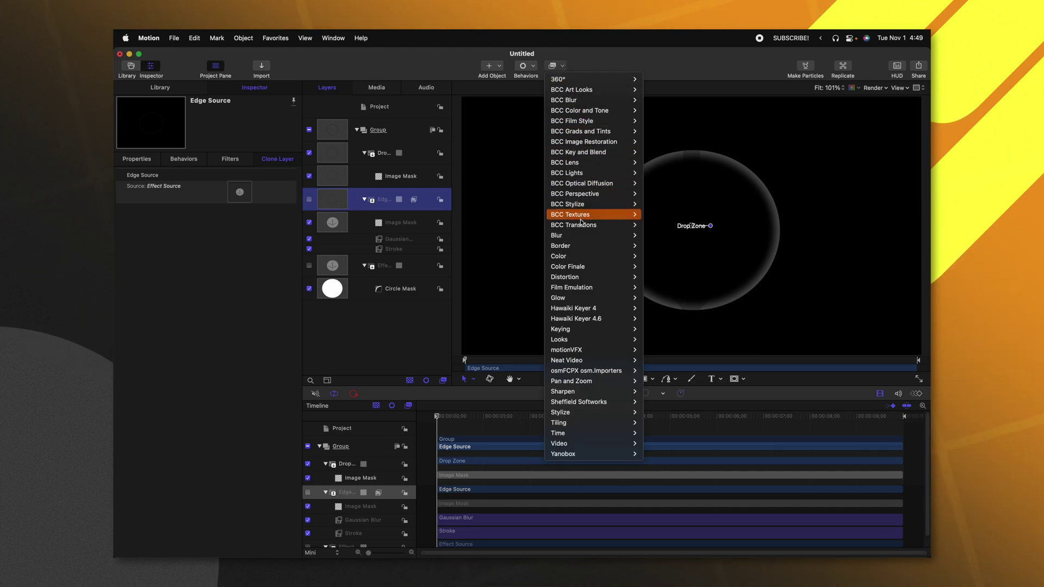
{"action": "mouse_move", "coordinate": [582, 253]}
{"action": "left_click", "coordinate": [666, 256]}
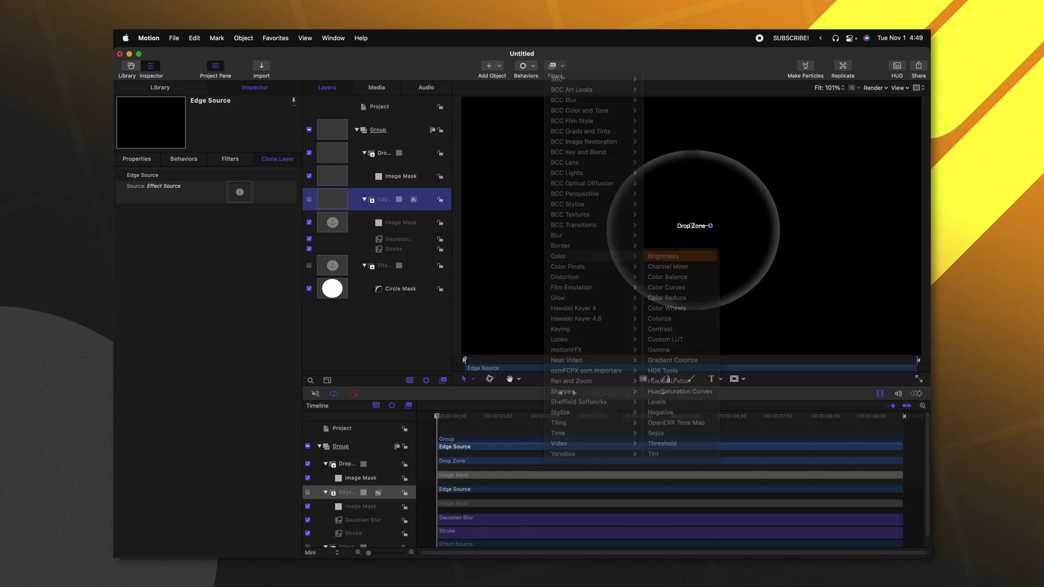
{"action": "left_click_drag", "start_coordinate": [189, 189], "coordinate": [215, 186]}
{"action": "key", "text": "super+z"}
{"action": "type", "text": "28.3"}
{"action": "key", "text": "Return"}
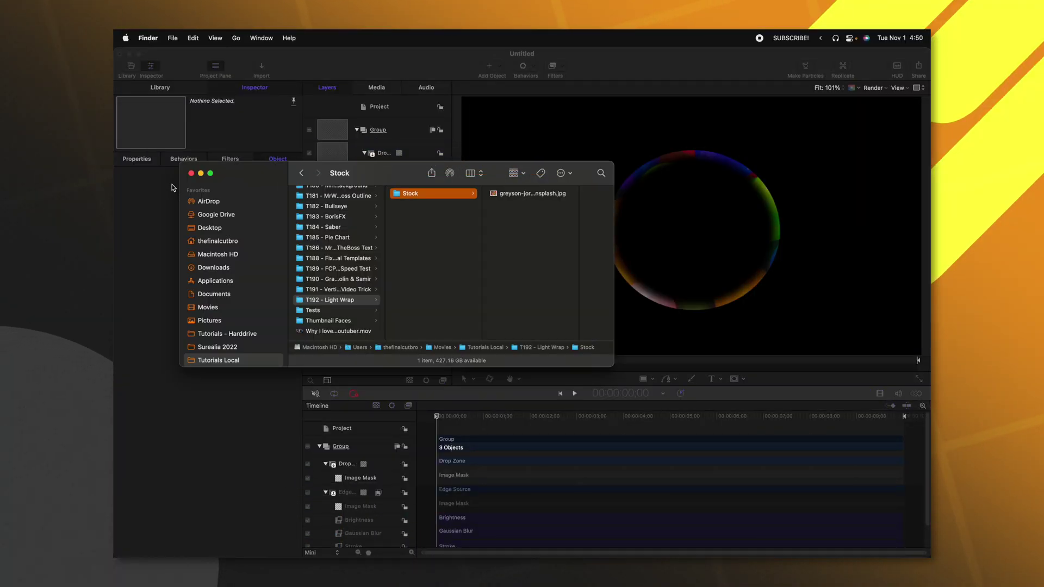
Step: Close the Finder window showing the Stock folder
{"action": "key", "text": "super+w"}
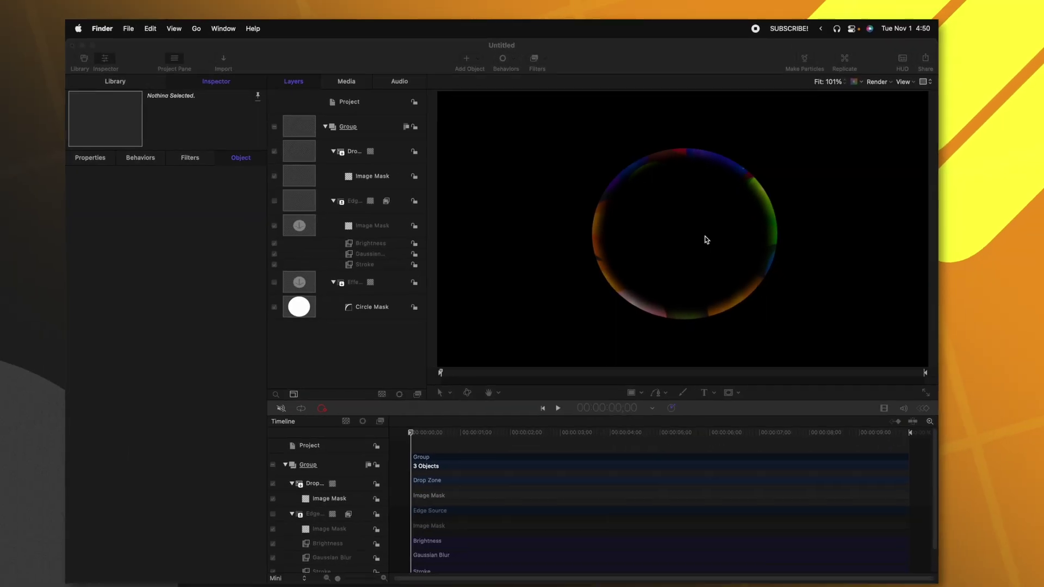
Step: Add a Gaussian Blur to the Drop Zone layer and raise its Amount to 313
{"action": "left_click", "coordinate": [382, 154]}
{"action": "left_click", "coordinate": [381, 154]}
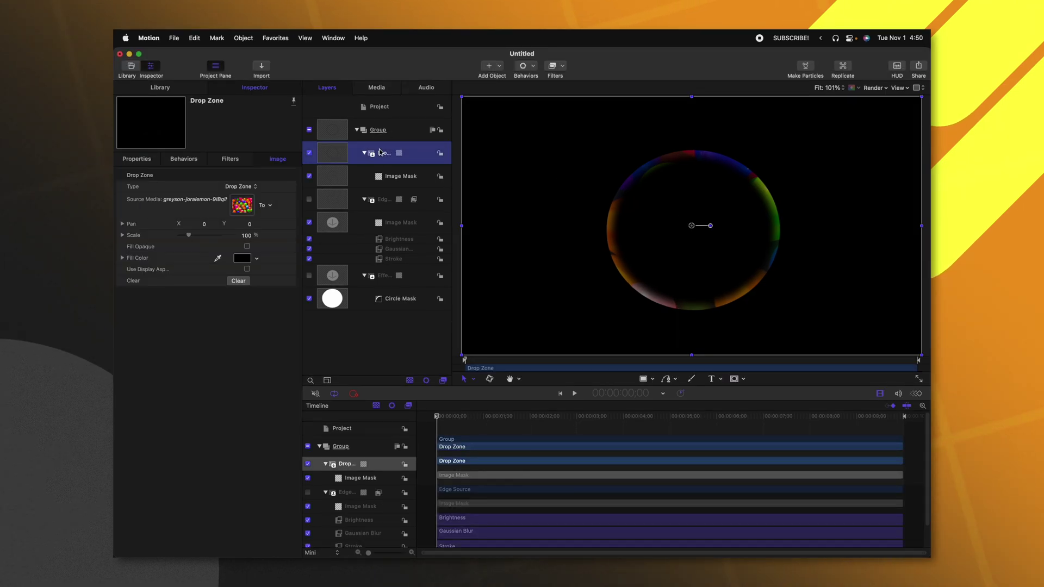
{"action": "left_click", "coordinate": [554, 67]}
{"action": "mouse_move", "coordinate": [598, 235]}
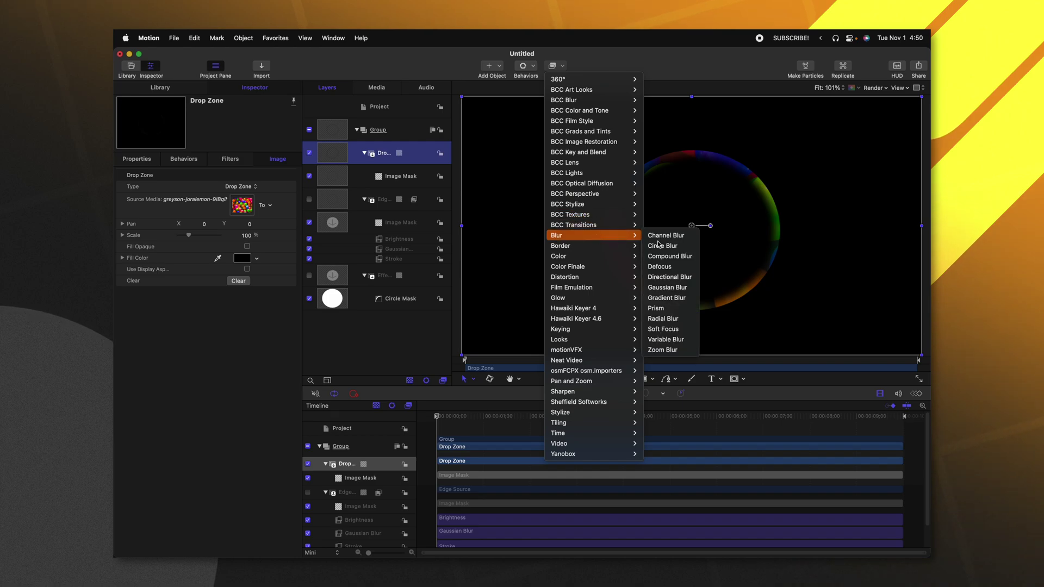
{"action": "left_click", "coordinate": [681, 289]}
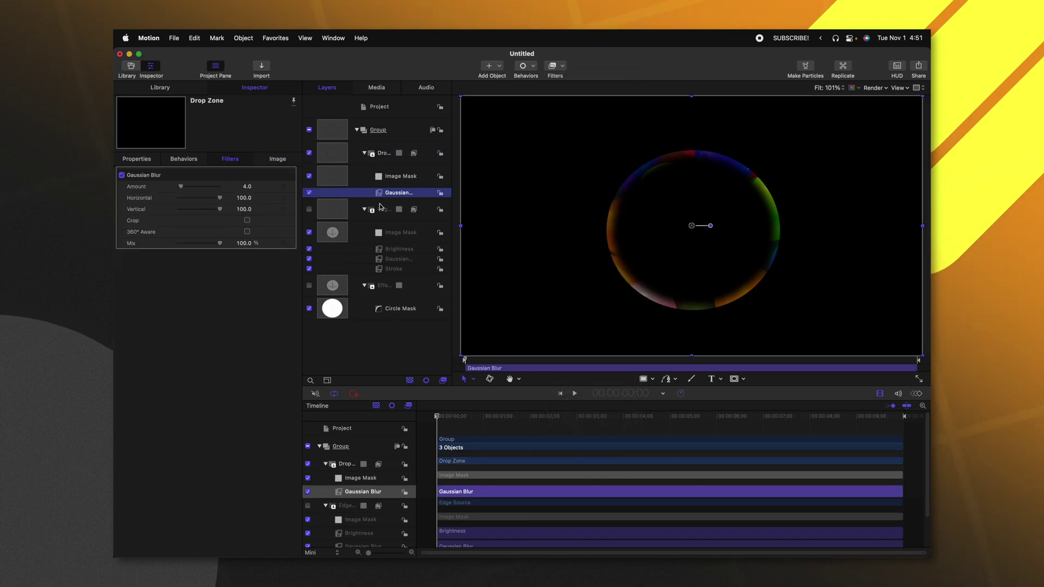
{"action": "left_click_drag", "start_coordinate": [180, 187], "coordinate": [237, 191]}
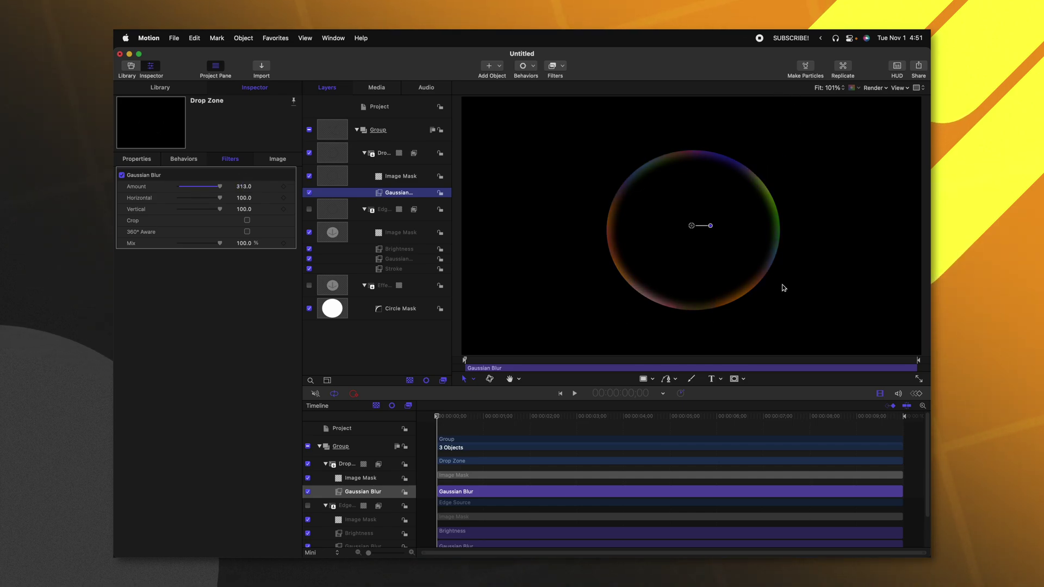
Step: Change the Drop Zone's blend mode from Normal to Add and turn Effect Source back on
{"action": "left_click", "coordinate": [389, 159]}
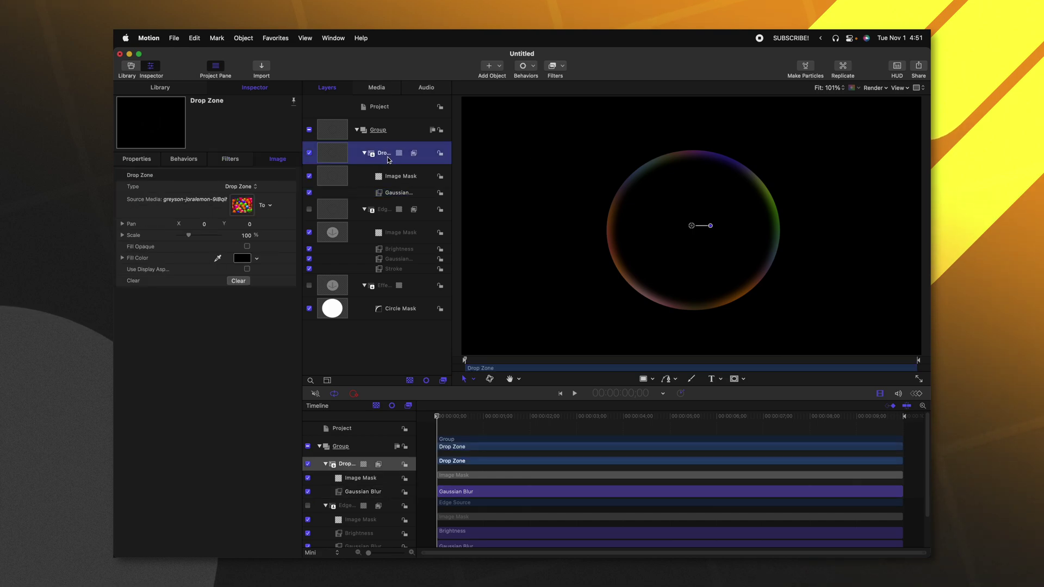
{"action": "left_click", "coordinate": [144, 160]}
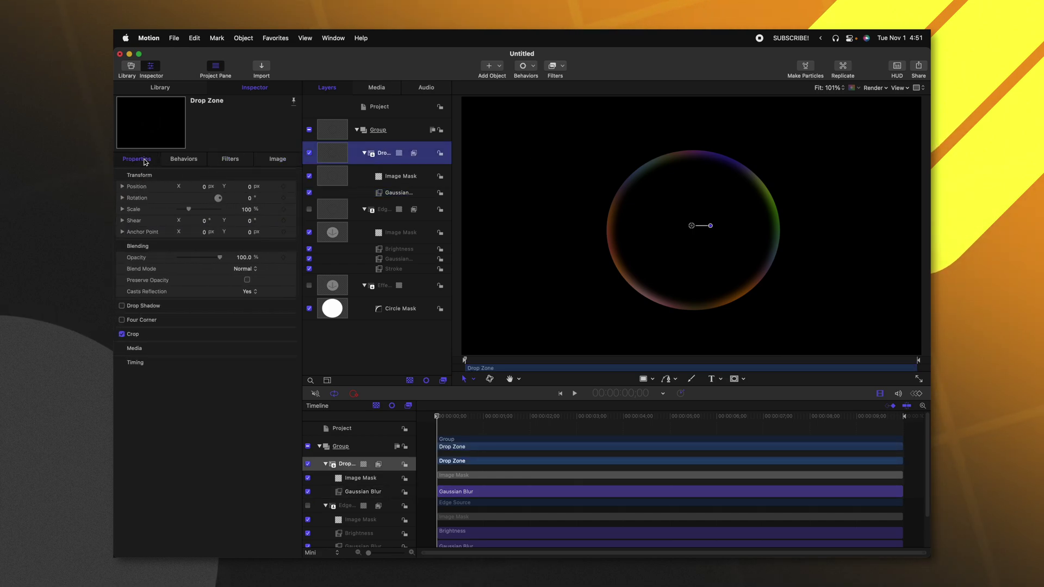
{"action": "left_click", "coordinate": [242, 269]}
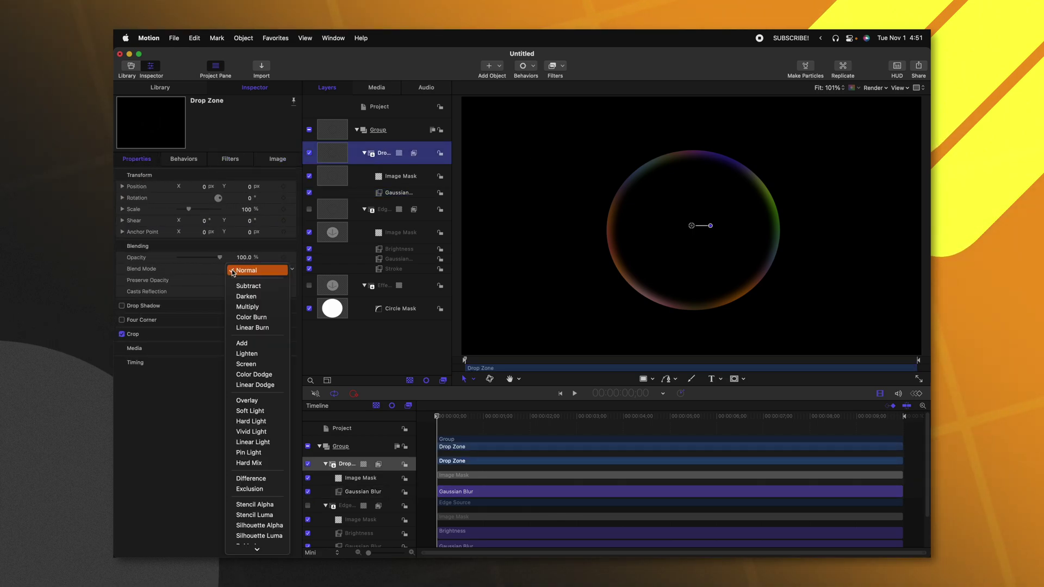
{"action": "left_click", "coordinate": [263, 342]}
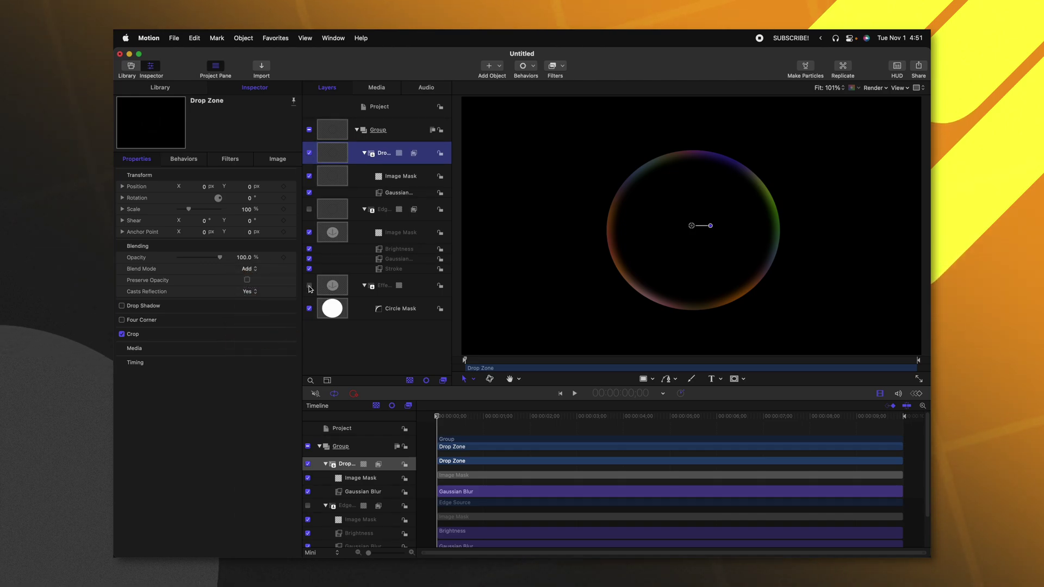
{"action": "left_click", "coordinate": [309, 285]}
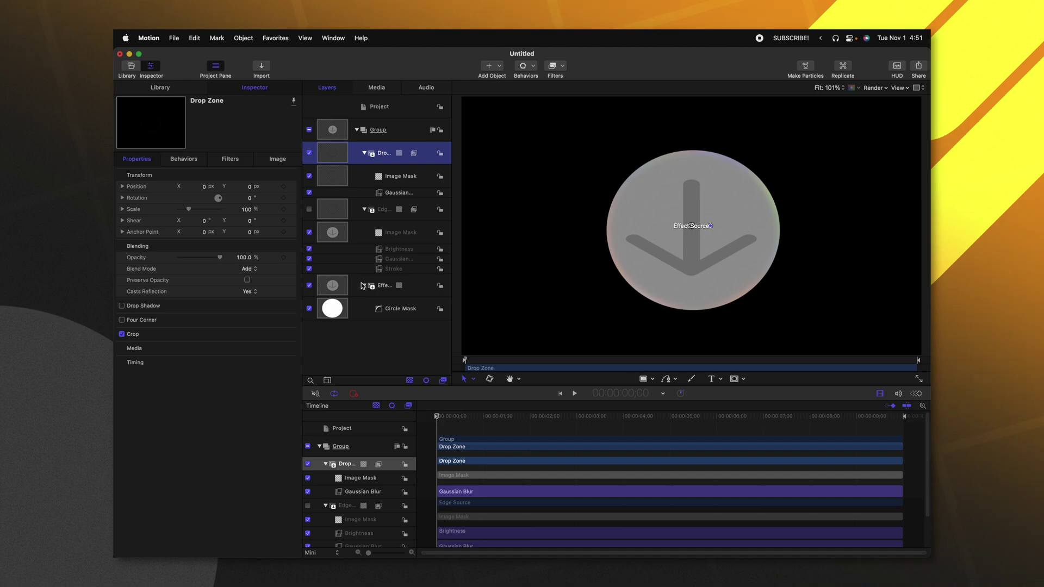
Step: Raise the Edge Source Gaussian Blur amount to 227 and its brightness to 5.0
{"action": "left_click", "coordinate": [399, 259]}
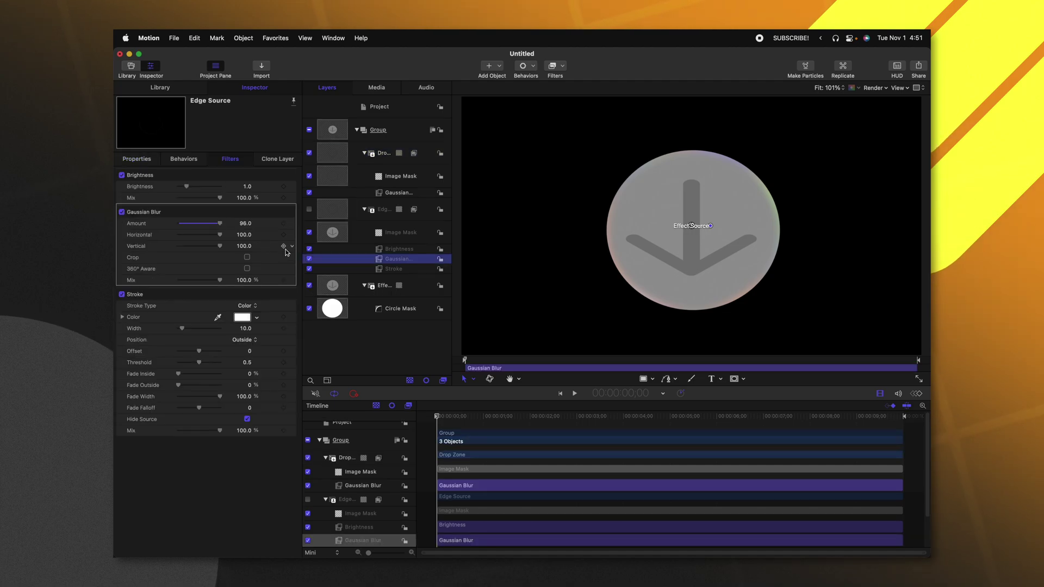
{"action": "left_click", "coordinate": [394, 269]}
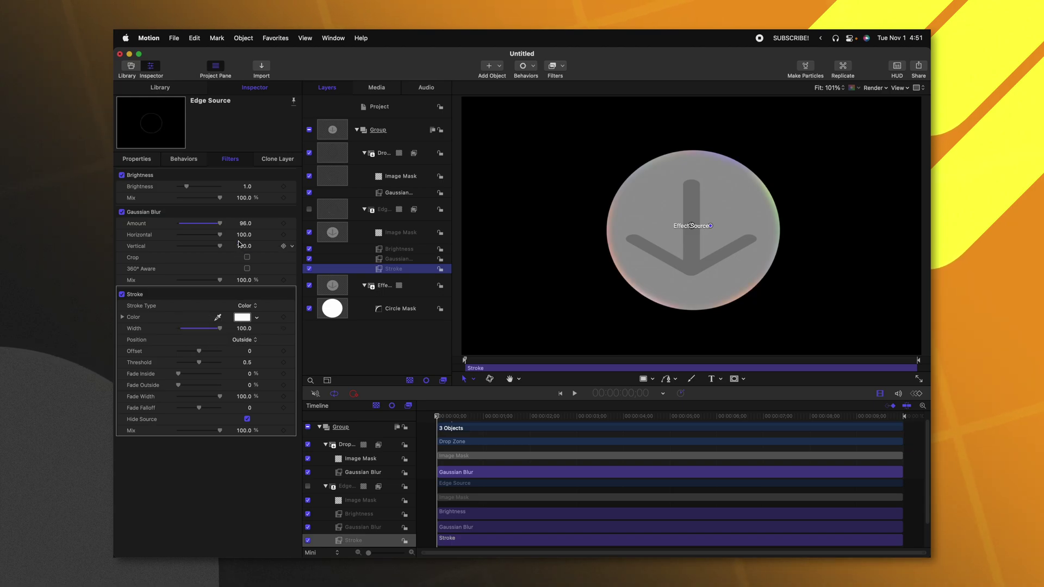
{"action": "left_click_drag", "start_coordinate": [244, 226], "coordinate": [255, 225]}
{"action": "left_click_drag", "start_coordinate": [187, 186], "coordinate": [222, 187]}
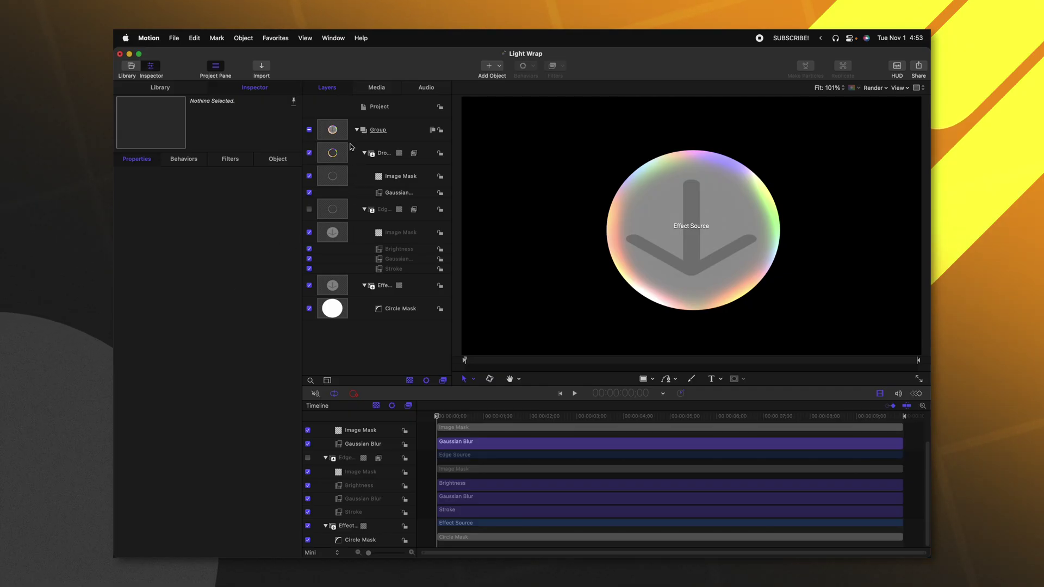
Step: Clear the Drop Zone's placeholder source media and collapse the Edge Source group
{"action": "left_click", "coordinate": [334, 152]}
{"action": "key", "text": "F4"}
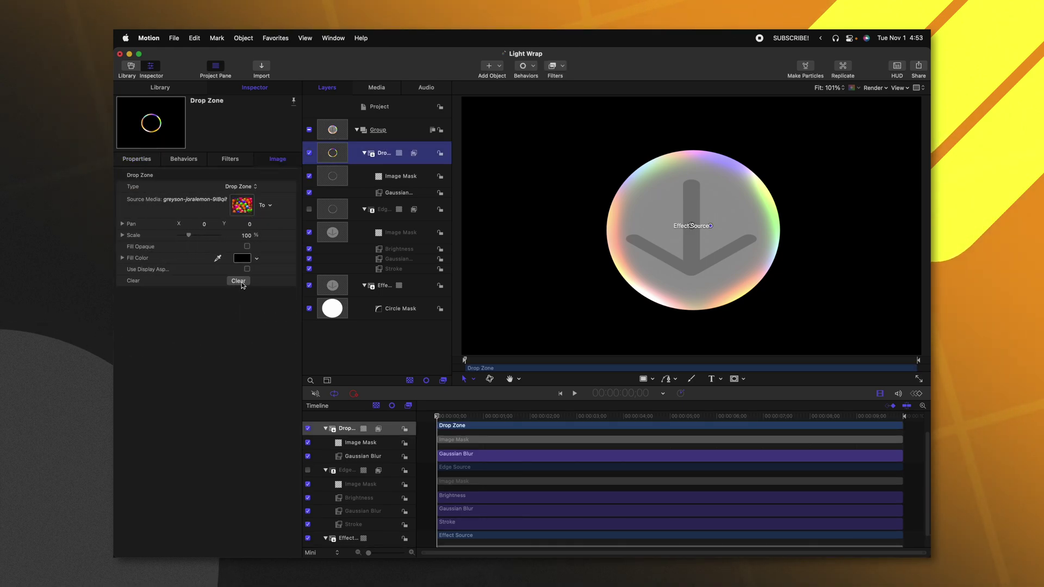
{"action": "left_click", "coordinate": [240, 282]}
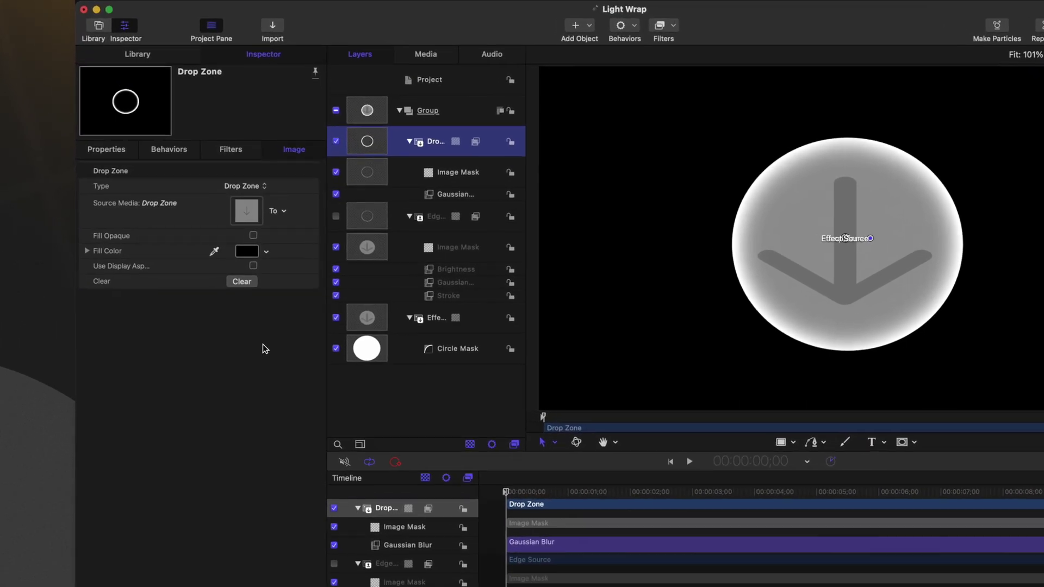
{"action": "left_click", "coordinate": [409, 217]}
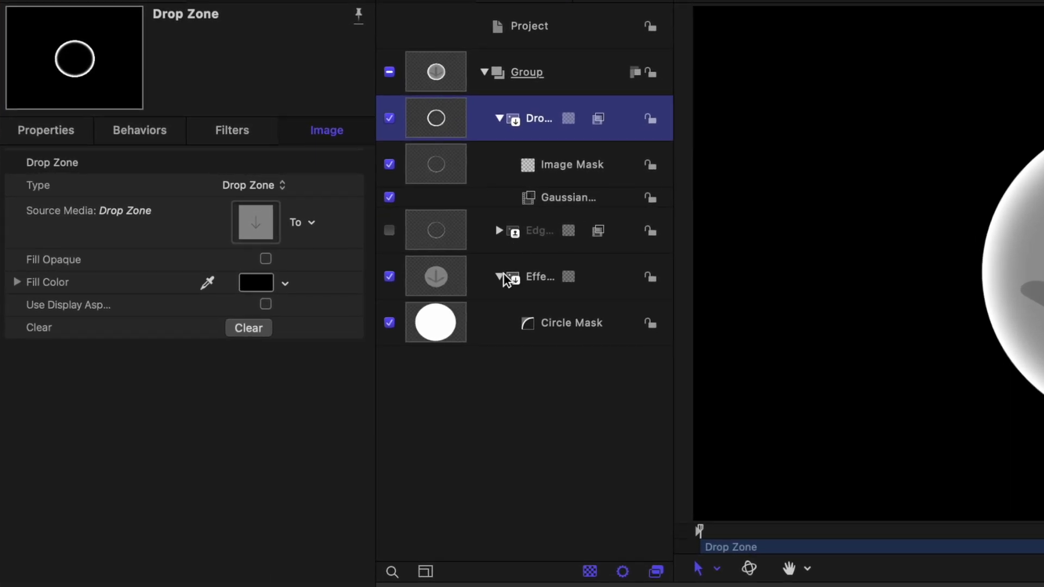
Step: Group the Edge Source and Effect Source layers together
{"action": "left_click", "coordinate": [499, 277]}
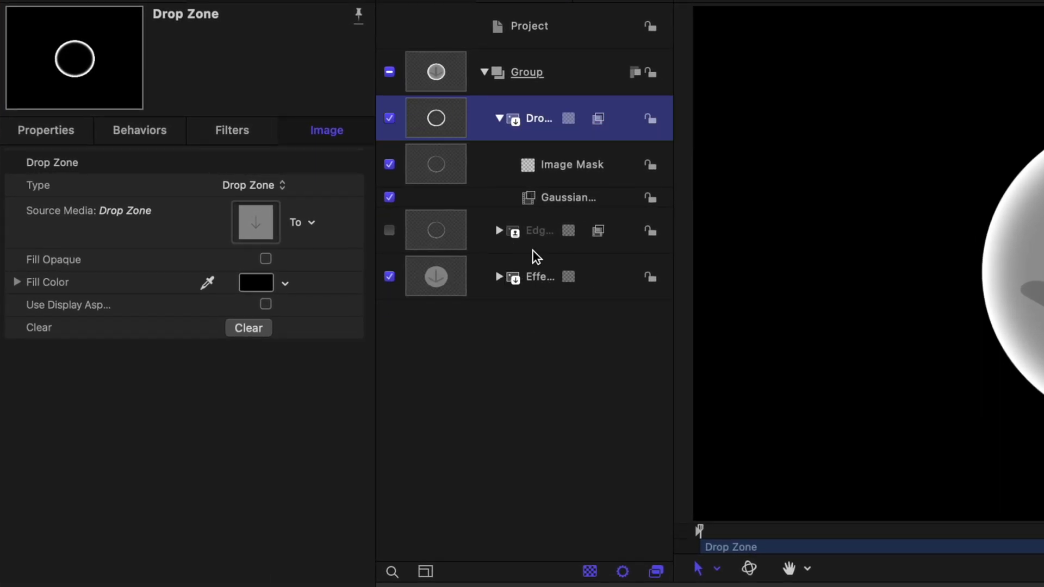
{"action": "left_click", "coordinate": [542, 239]}
{"action": "left_click", "coordinate": [544, 291], "text": "shift"}
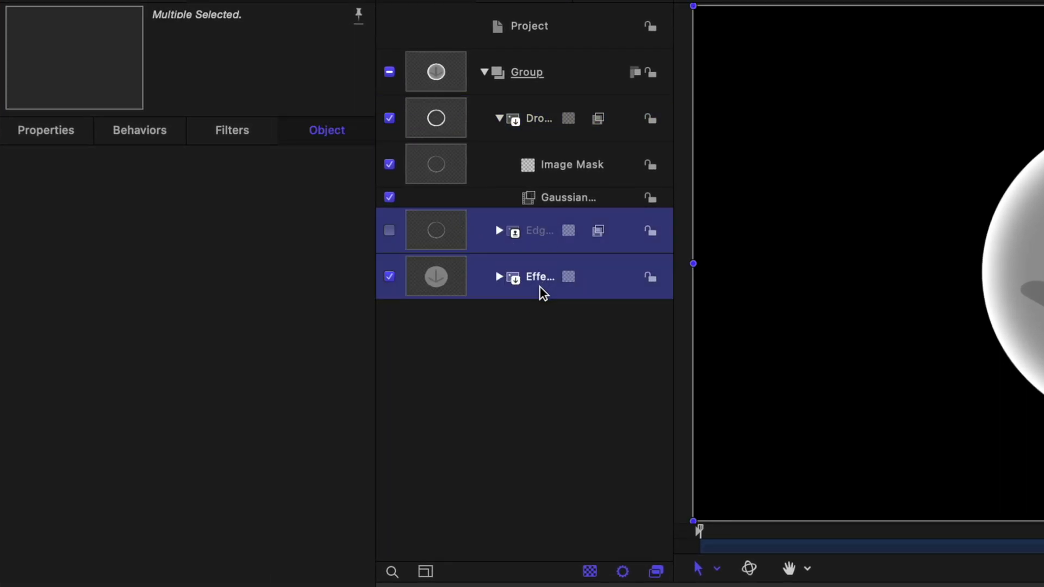
{"action": "right_click", "coordinate": [531, 281]}
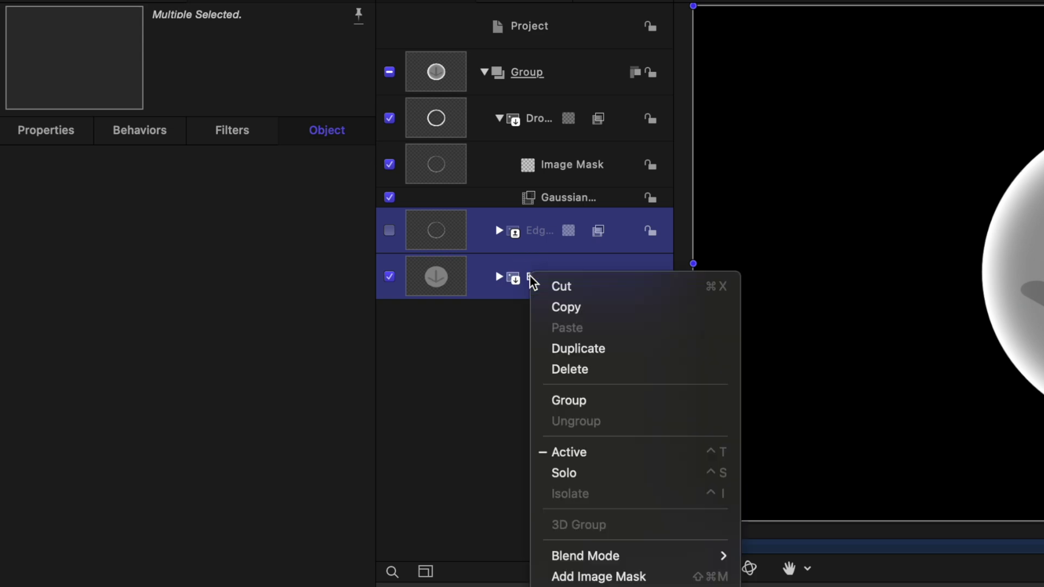
{"action": "left_click", "coordinate": [621, 402]}
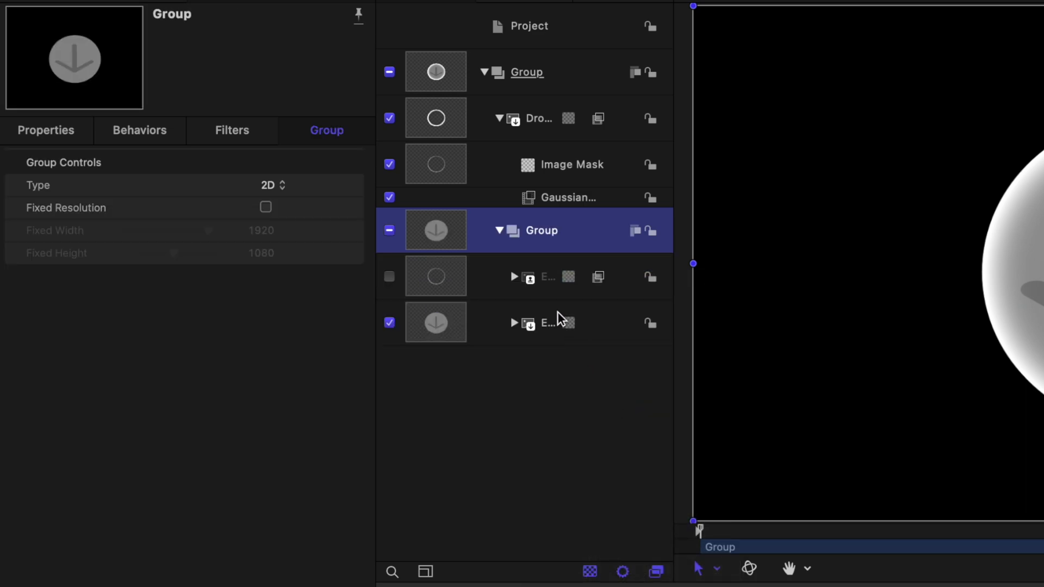
Step: Publish the new group's Position parameter
{"action": "left_click", "coordinate": [42, 129]}
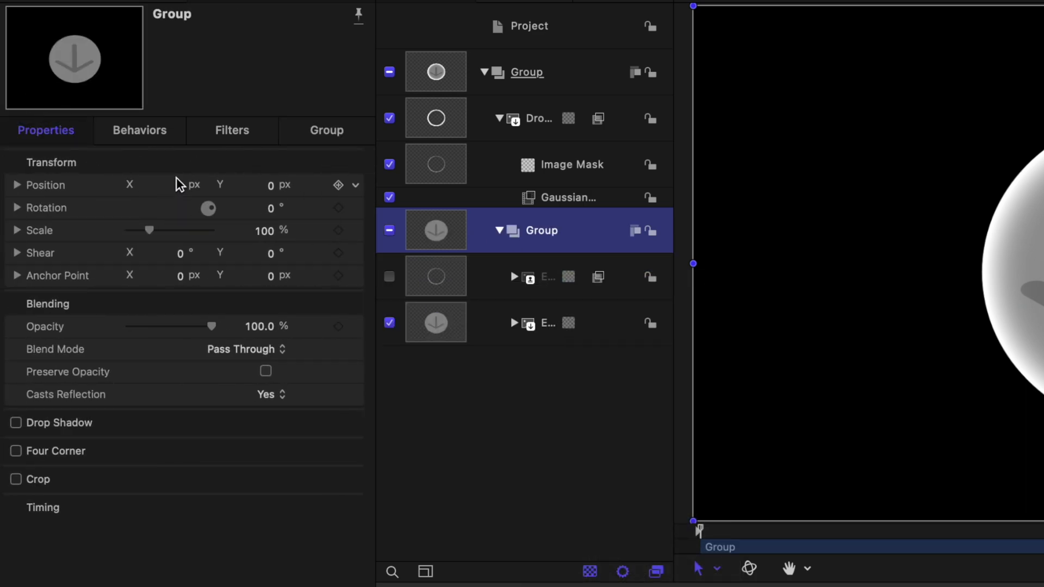
{"action": "left_click", "coordinate": [357, 188]}
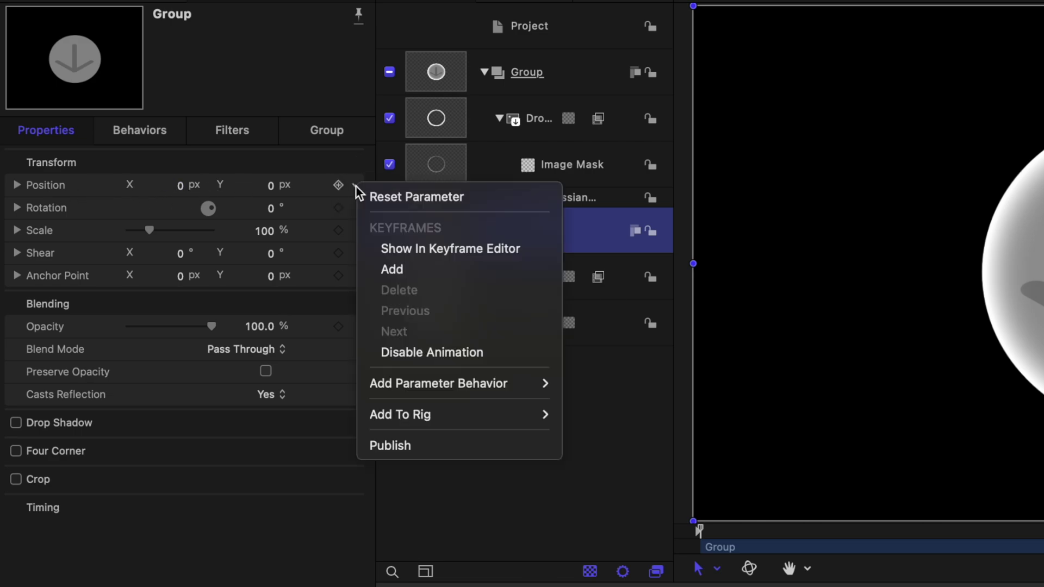
{"action": "left_click", "coordinate": [437, 442]}
Step: Delete the Circle Mask from the Effect Source layer
{"action": "left_click", "coordinate": [513, 323]}
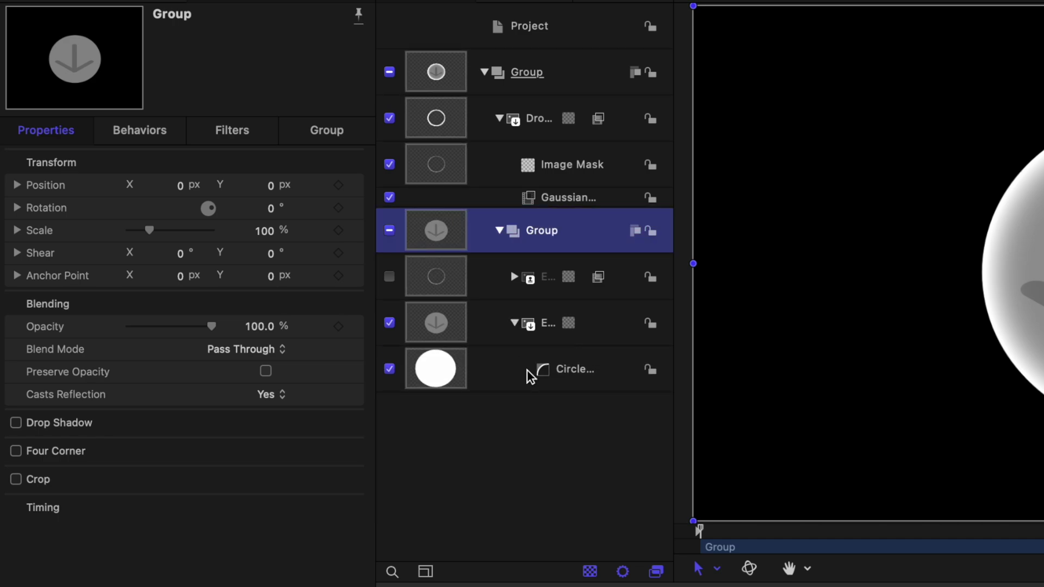
{"action": "left_click", "coordinate": [547, 379]}
{"action": "key", "text": "Delete"}
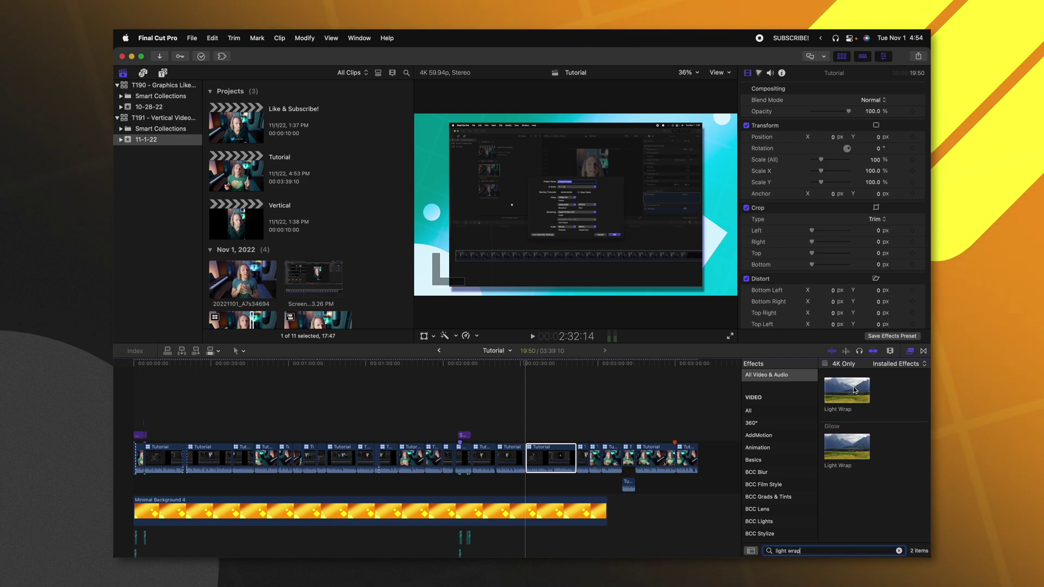
Step: Drag the Light Wrap effect onto the Tutorial clip
{"action": "left_click_drag", "start_coordinate": [851, 393], "coordinate": [548, 454]}
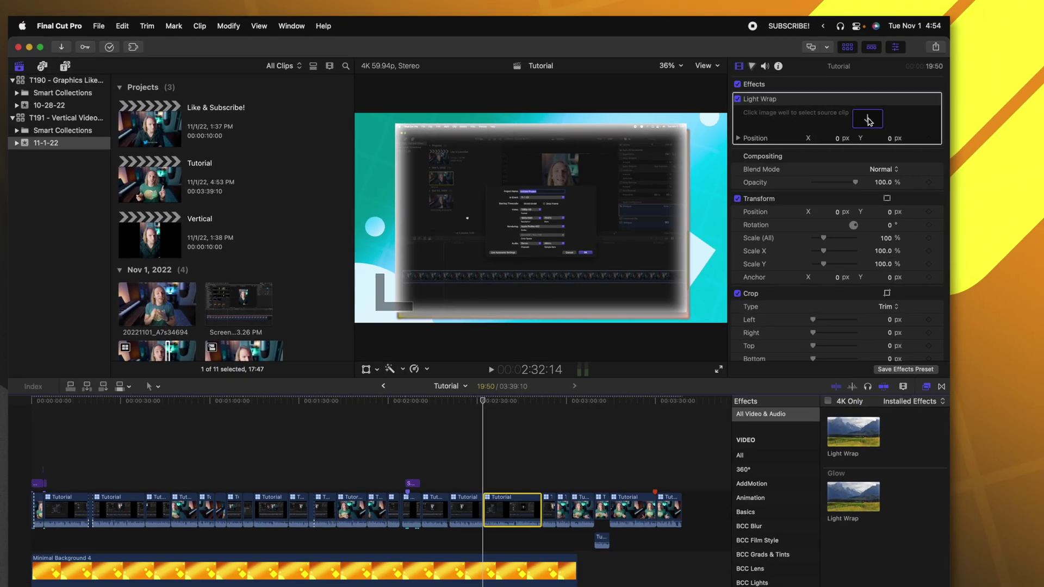
Step: Set the Light Wrap Drop Zone source to the Minimal Background 4 clip
{"action": "left_click", "coordinate": [913, 119]}
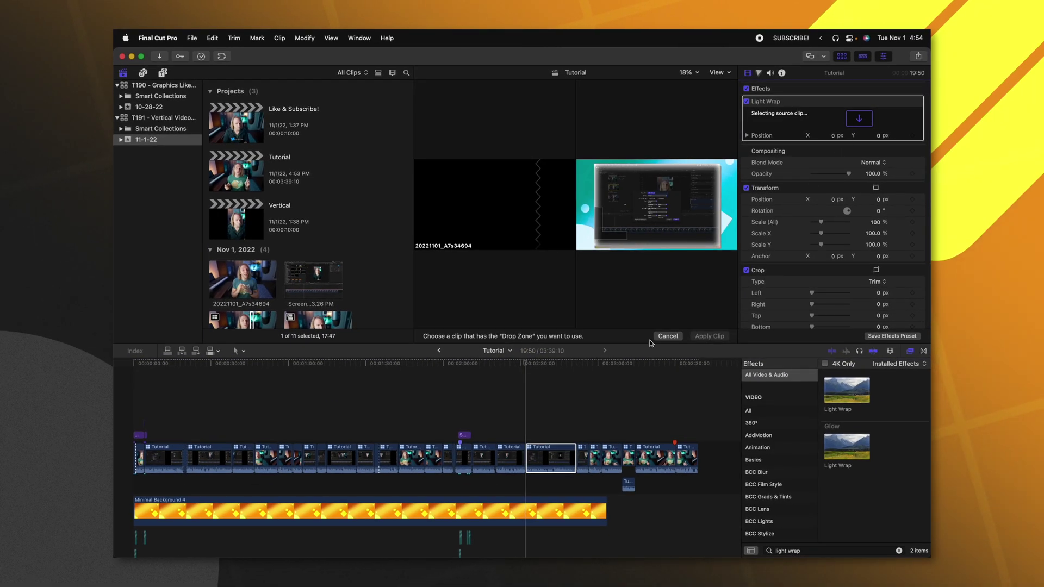
{"action": "left_click", "coordinate": [531, 511]}
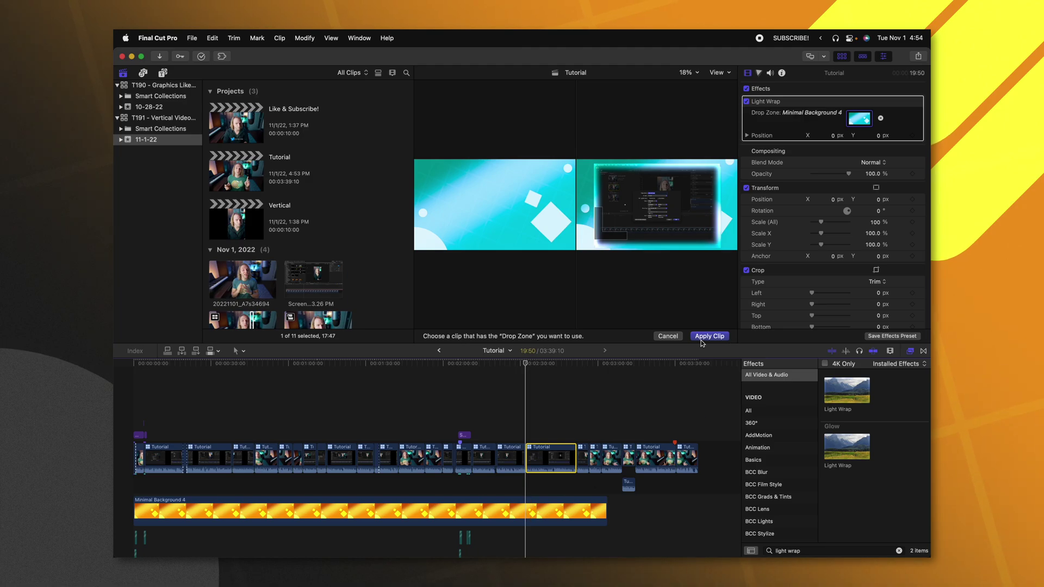
{"action": "left_click", "coordinate": [720, 338]}
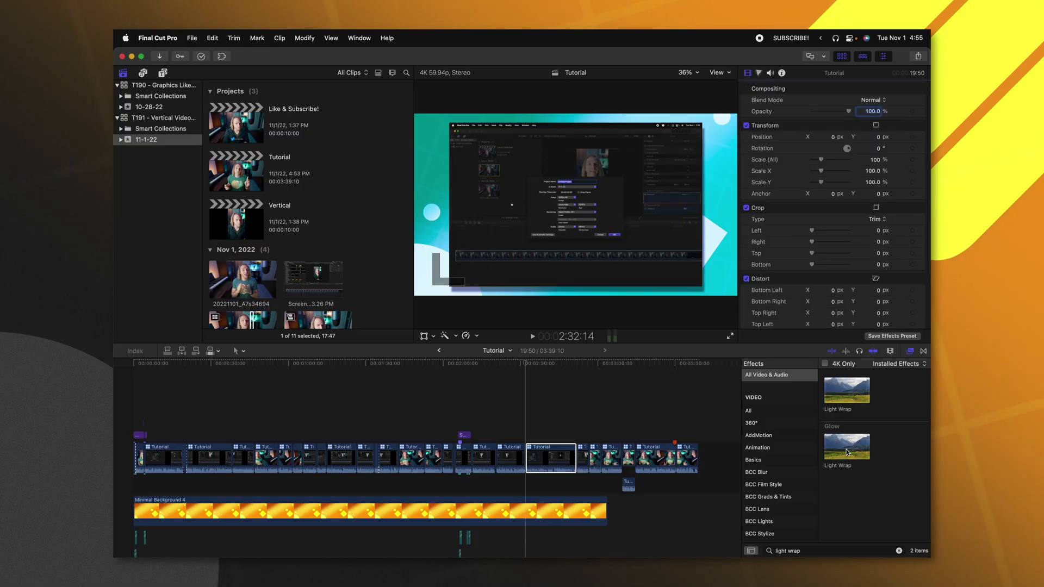
Step: Reapply Light Wrap to the Tutorial clip with Minimal Background 4 as its drop zone
{"action": "left_click_drag", "start_coordinate": [846, 390], "coordinate": [643, 446]}
{"action": "left_click_drag", "start_coordinate": [551, 467], "coordinate": [551, 467]}
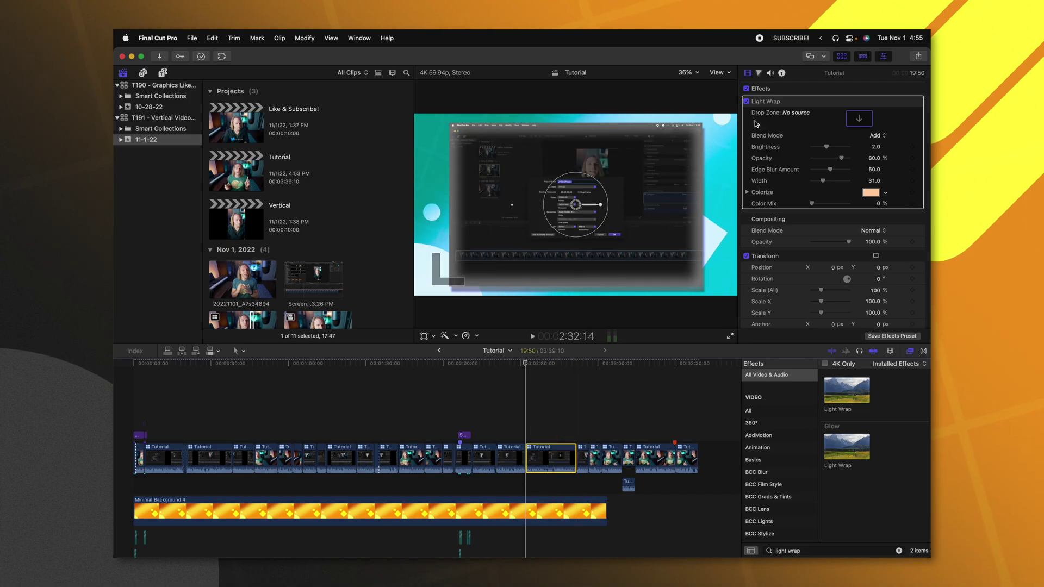
{"action": "left_click", "coordinate": [859, 118]}
{"action": "left_click", "coordinate": [489, 509]}
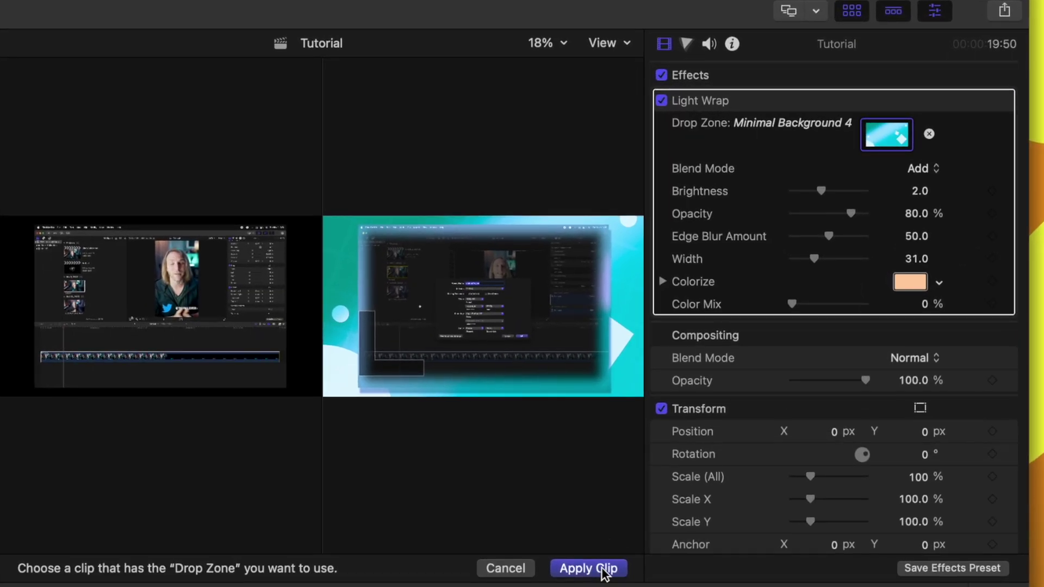
{"action": "left_click", "coordinate": [603, 569]}
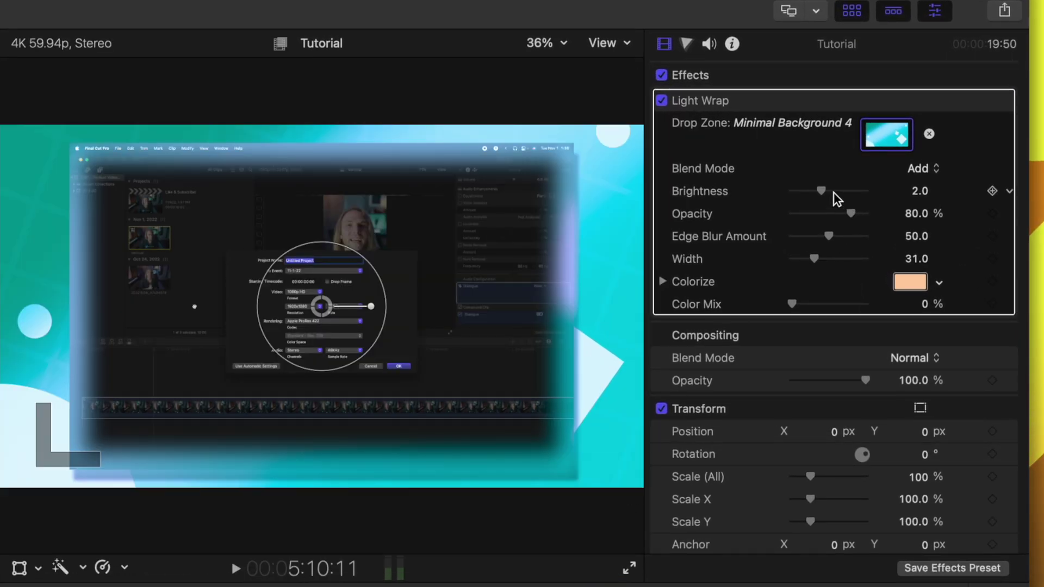
Step: Set Colorize to Orange, keeping brightness at 2.0 and Color Mix at 0%
{"action": "left_click_drag", "start_coordinate": [836, 199], "coordinate": [807, 236]}
{"action": "key", "text": "super+z"}
{"action": "key", "text": "super+z"}
{"action": "key", "text": "super+z"}
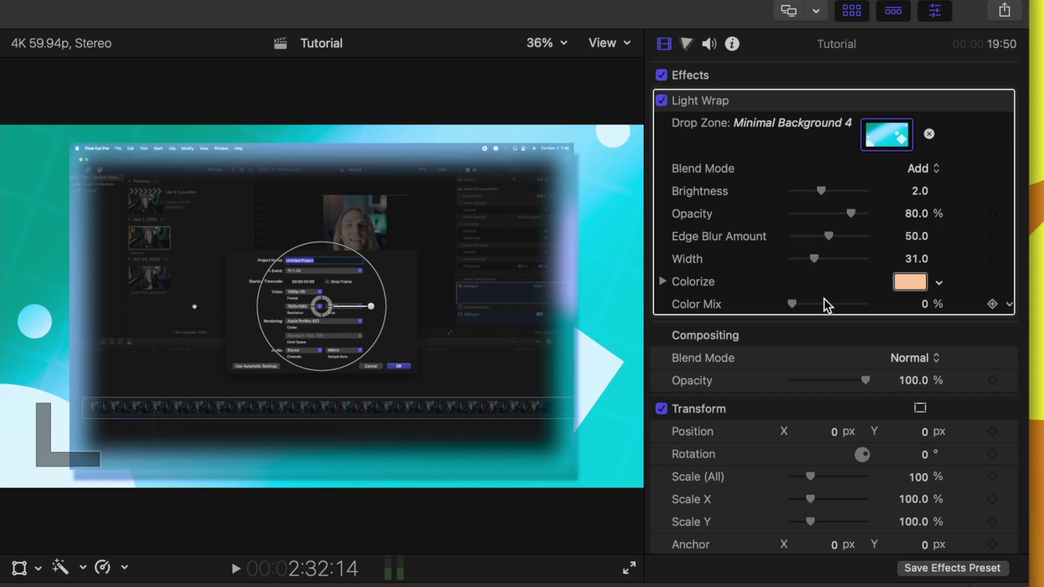
{"action": "left_click_drag", "start_coordinate": [802, 303], "coordinate": [1025, 305]}
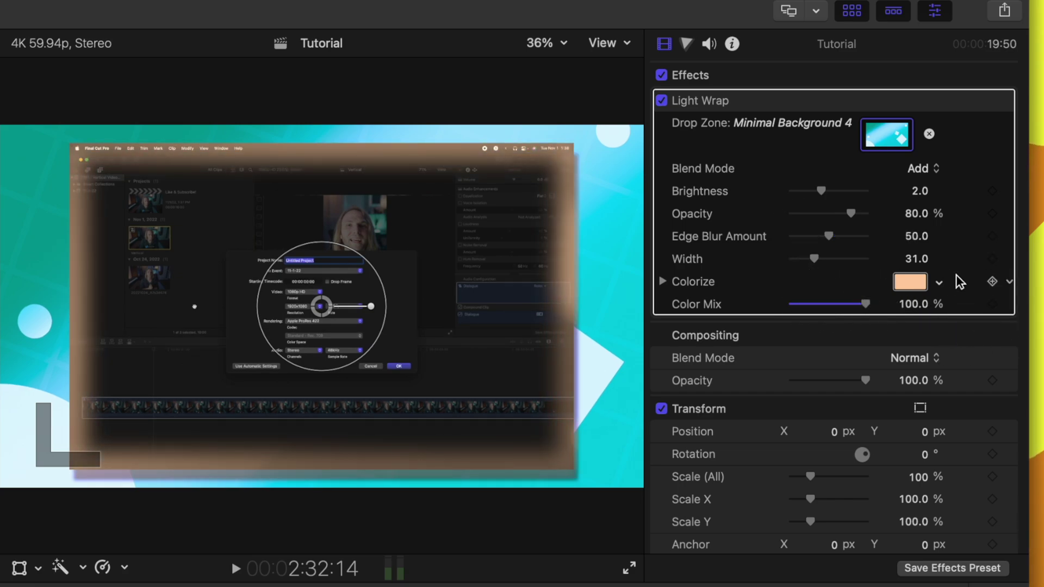
{"action": "left_click", "coordinate": [898, 287]}
{"action": "left_click", "coordinate": [477, 449]}
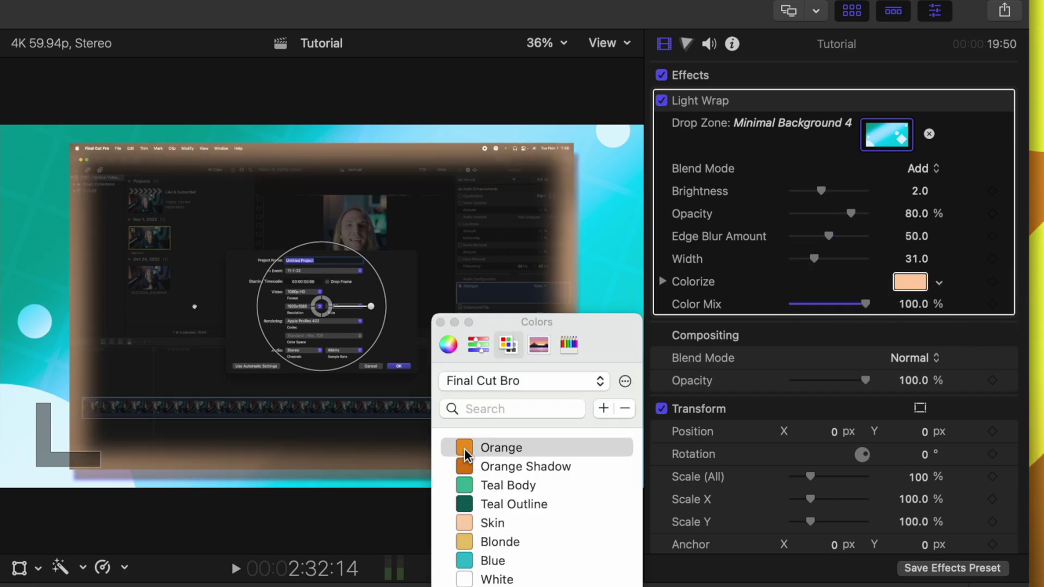
{"action": "left_click", "coordinate": [441, 322]}
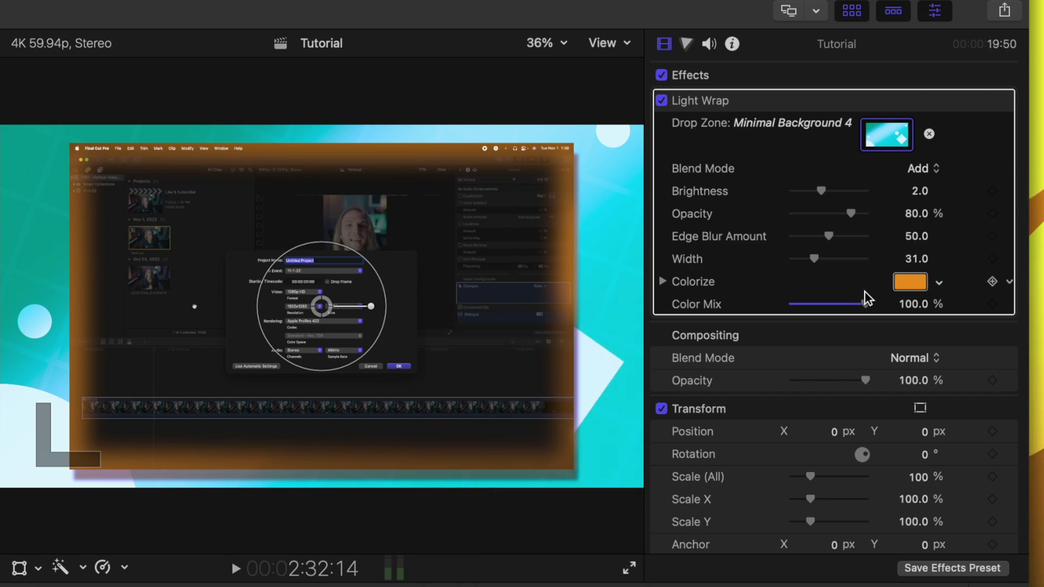
{"action": "left_click_drag", "start_coordinate": [865, 302], "coordinate": [623, 293]}
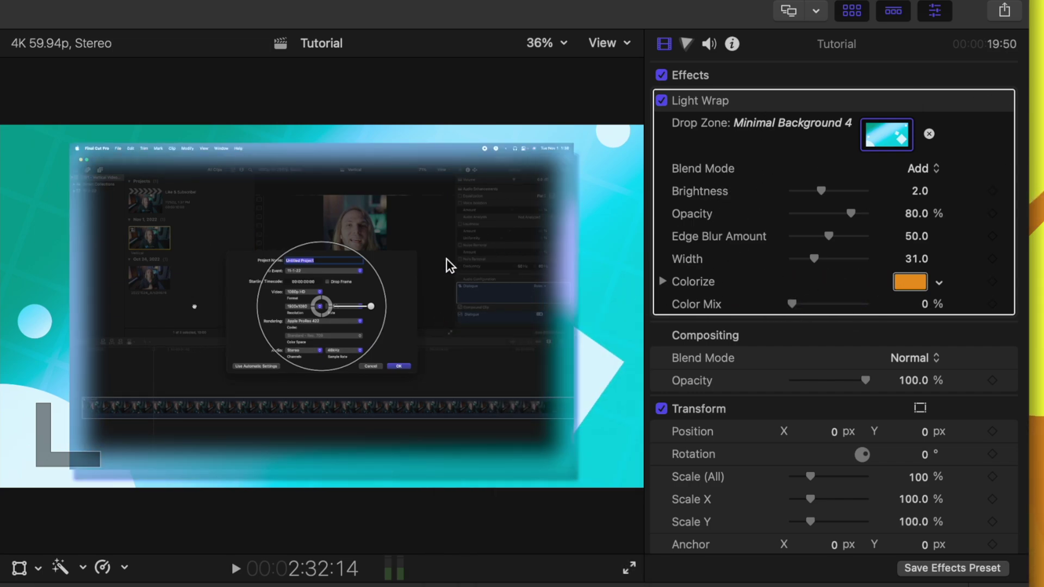